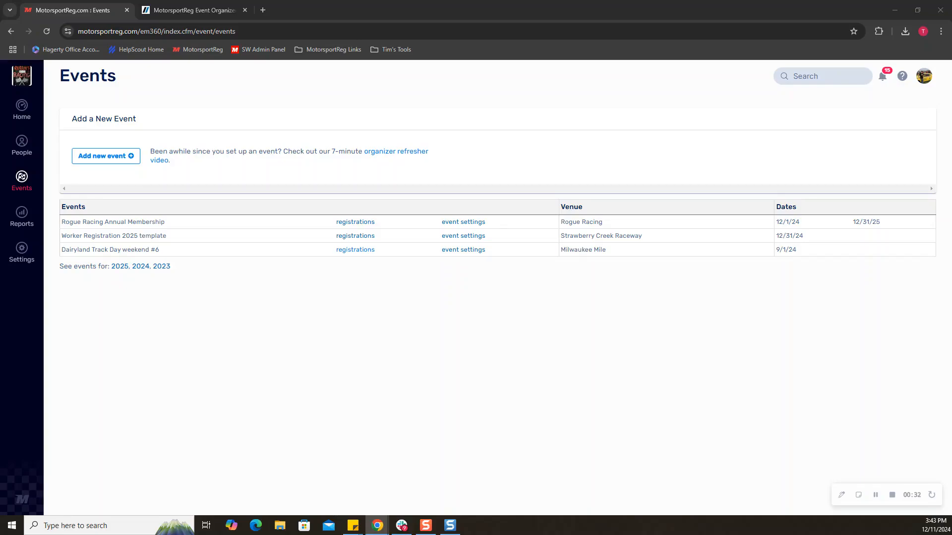
- Switch to the MotorsportReg support site, clear the knowledge base search, and open the Event Setup / Basic Settings category
left_click(197, 14)
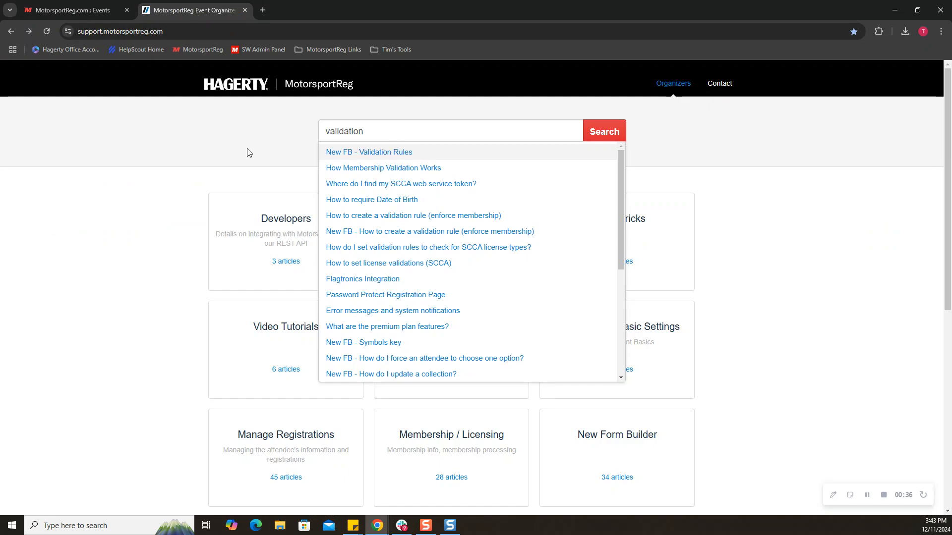
left_click(421, 132)
left_click_drag(421, 132, 200, 139)
key("BackSpace")
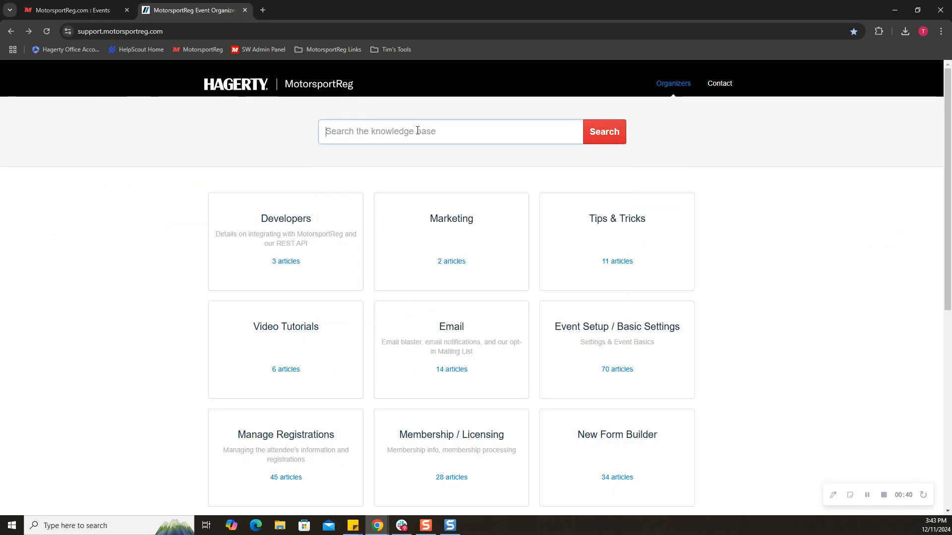
left_click(644, 333)
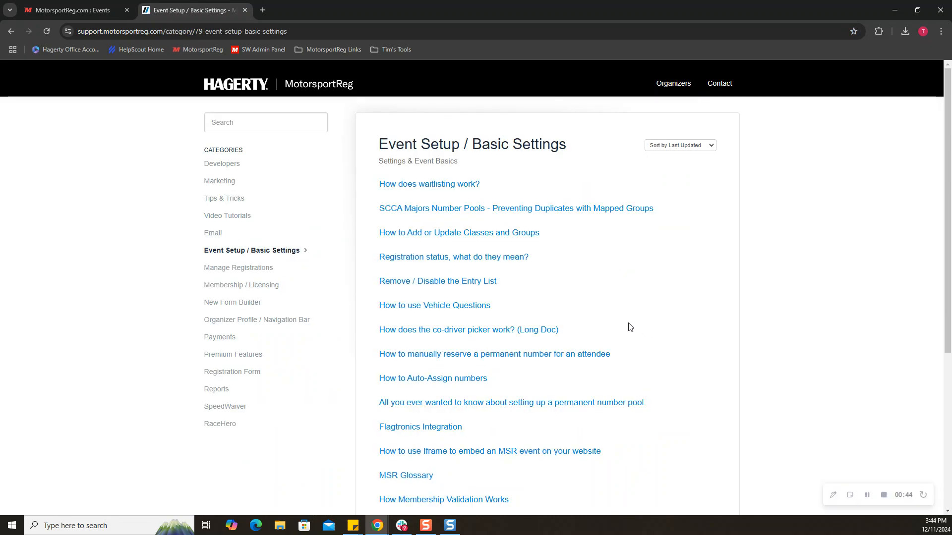
- Search the knowledge base for "validation" and open the article "How to require Date of Birth"
left_click(270, 120)
type("validation")
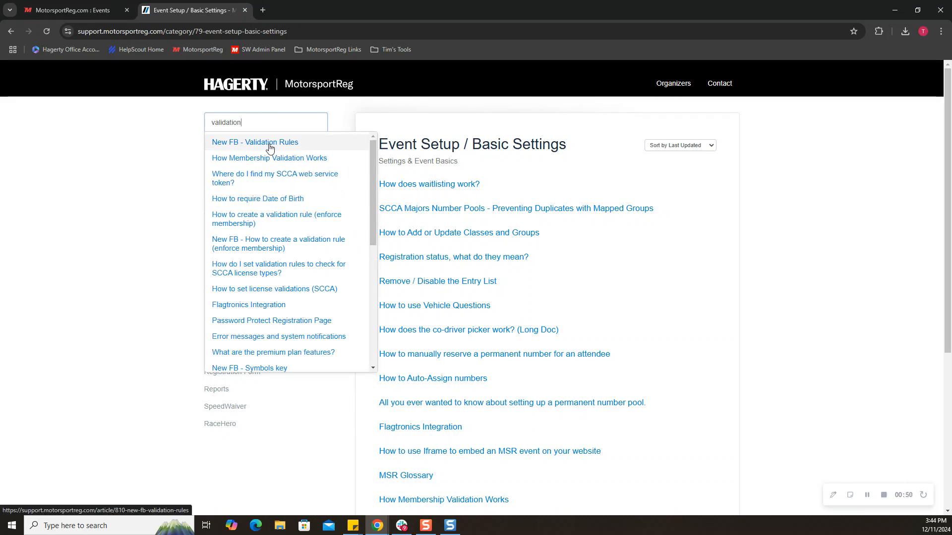
scroll(288, 278, "down", 2)
scroll(288, 302, "up", 2)
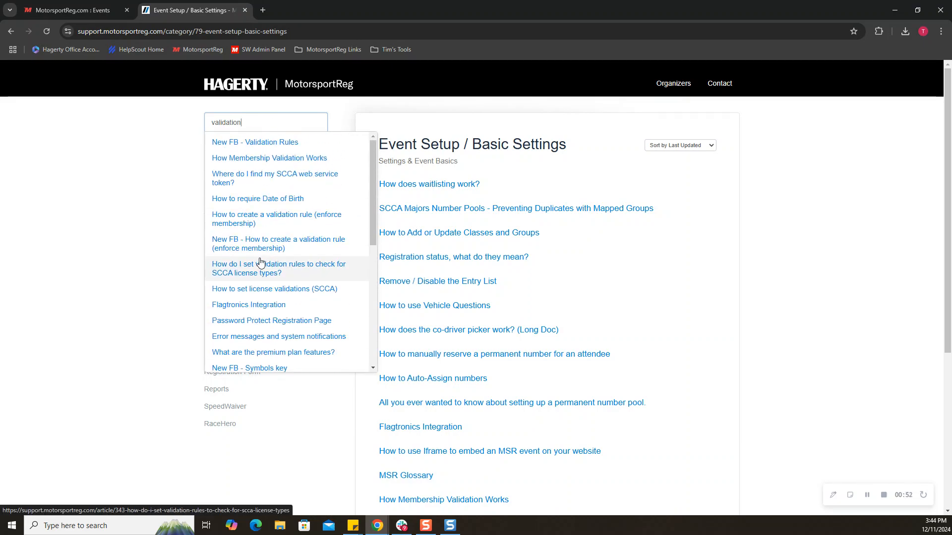
left_click(248, 203)
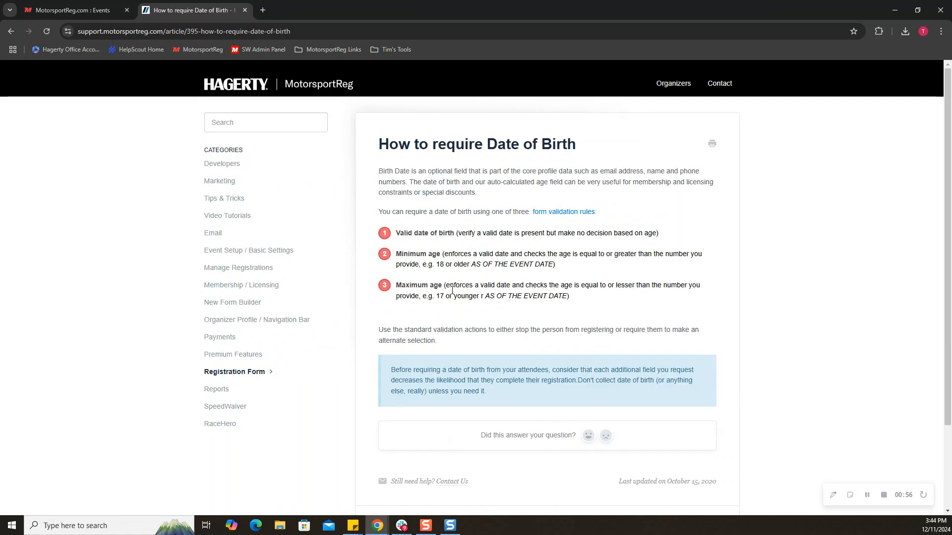
- Leave the date of birth article and read through the list in the "New FB - Validation Rules" article
left_click(11, 31)
left_click(285, 145)
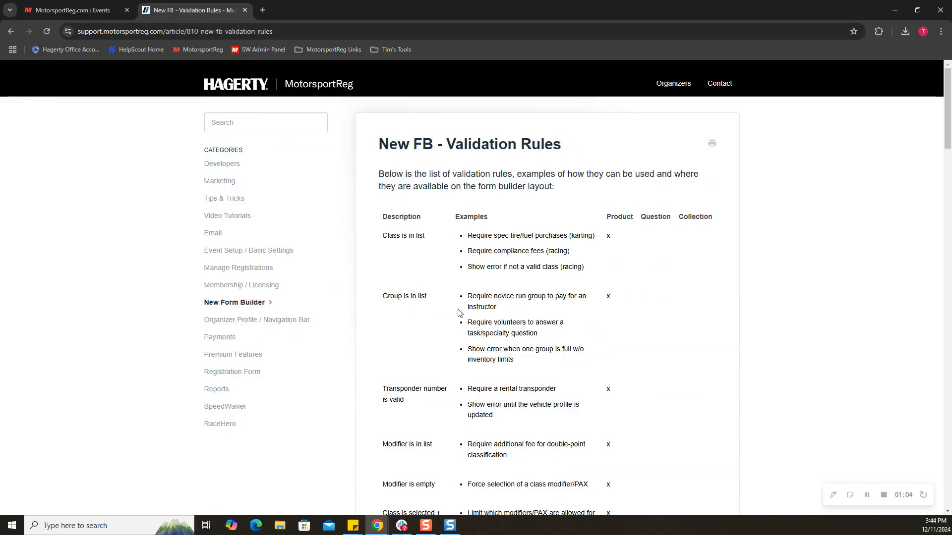
scroll(459, 310, "down", 10)
scroll(454, 339, "down", 13)
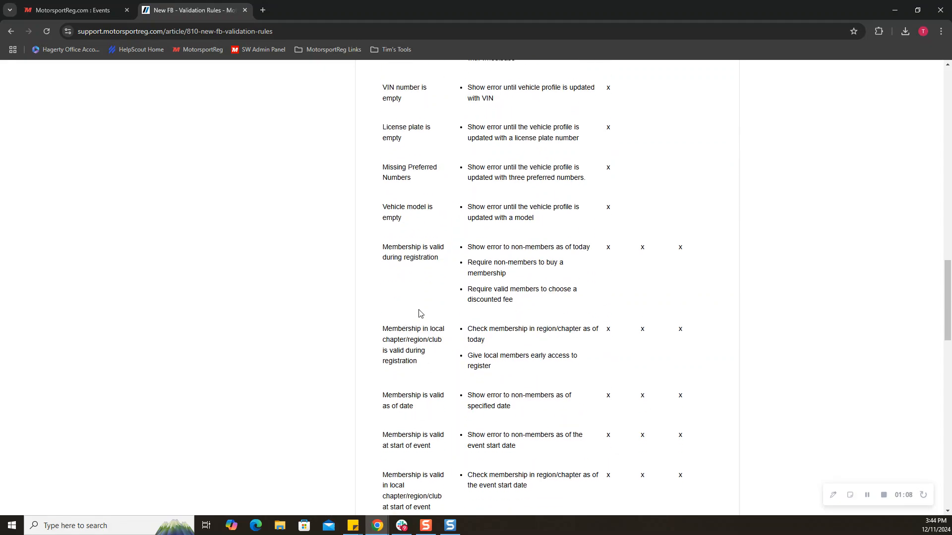
scroll(411, 308, "up", 10)
scroll(537, 300, "up", 12)
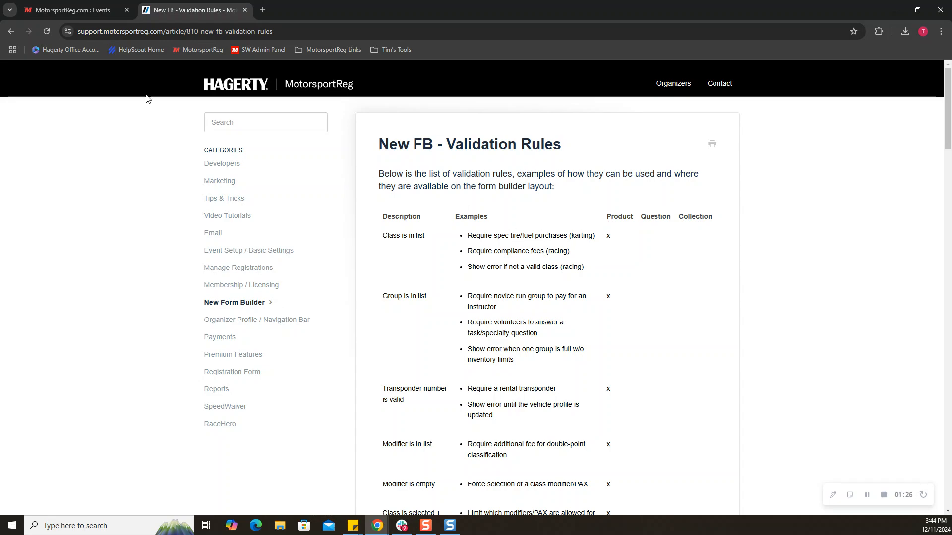
- Return to the organizer's events, open the Rogue Racing Annual Membership form builder, and clear the membership selection in the preview
left_click(109, 16)
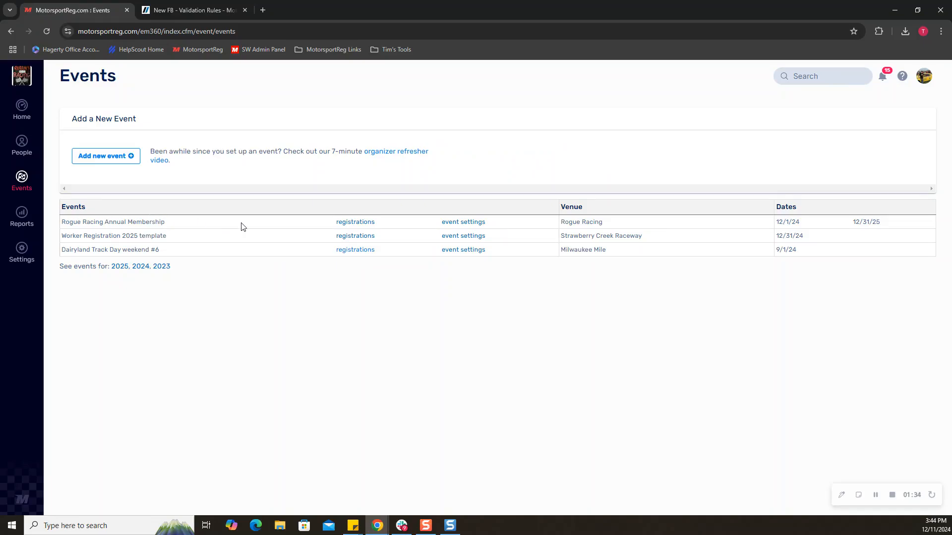
left_click(462, 222)
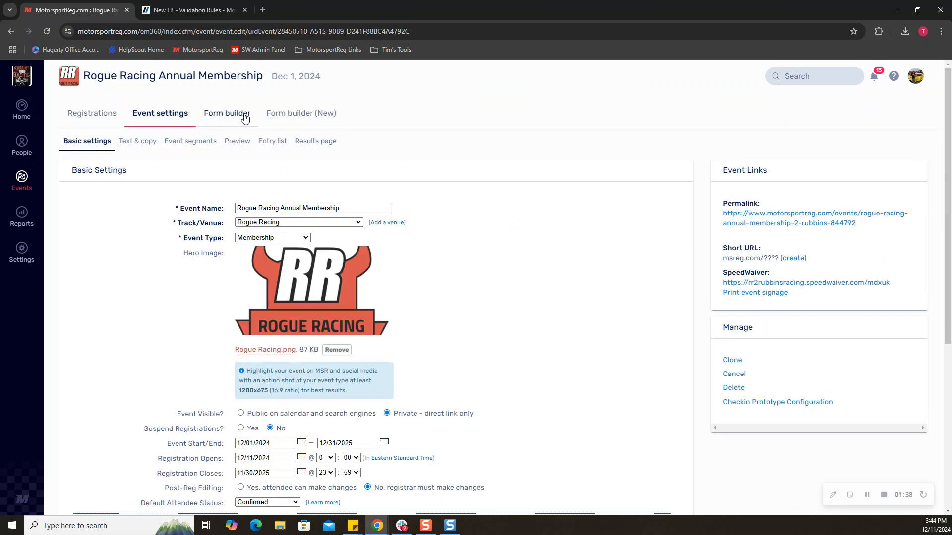
left_click(245, 116)
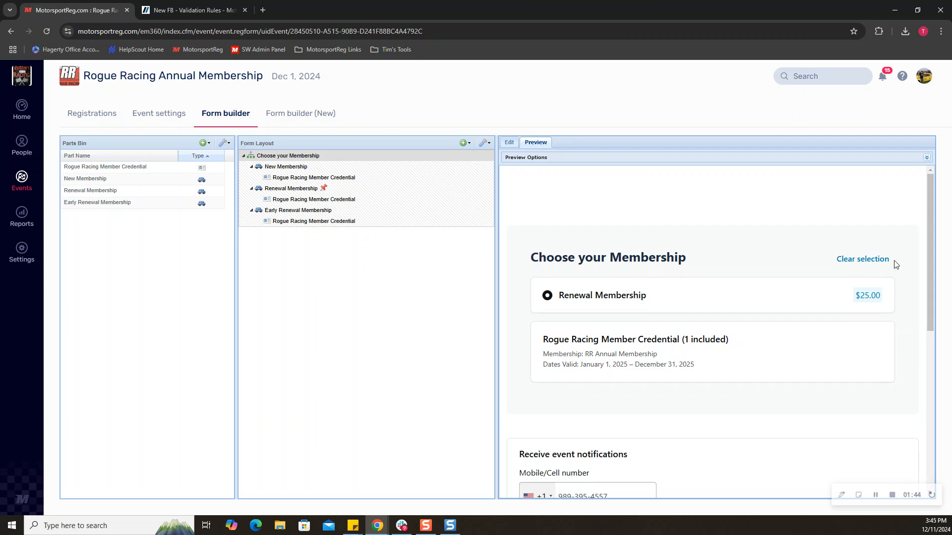
left_click(869, 259)
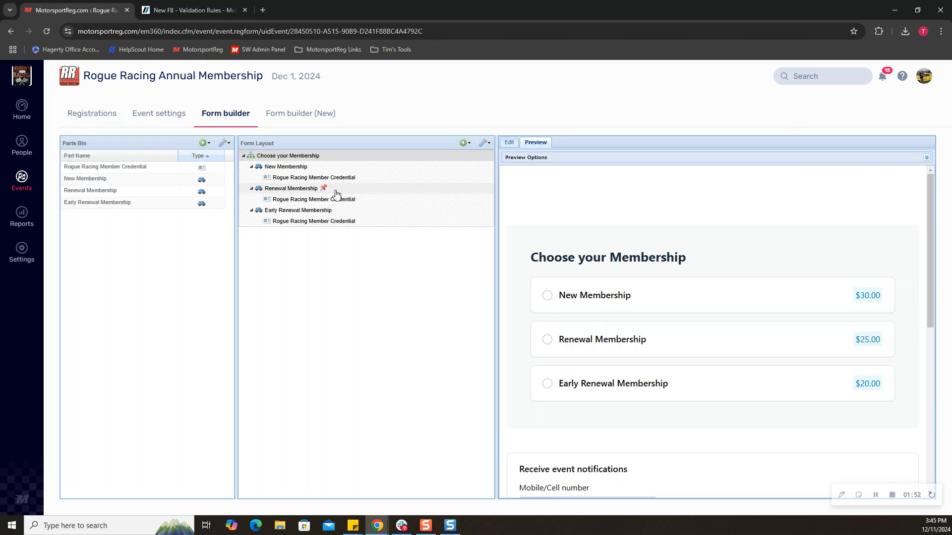
- Set the condition of the Renewal Membership package's validation rule to "Membership is valid as of date"
left_click(304, 192)
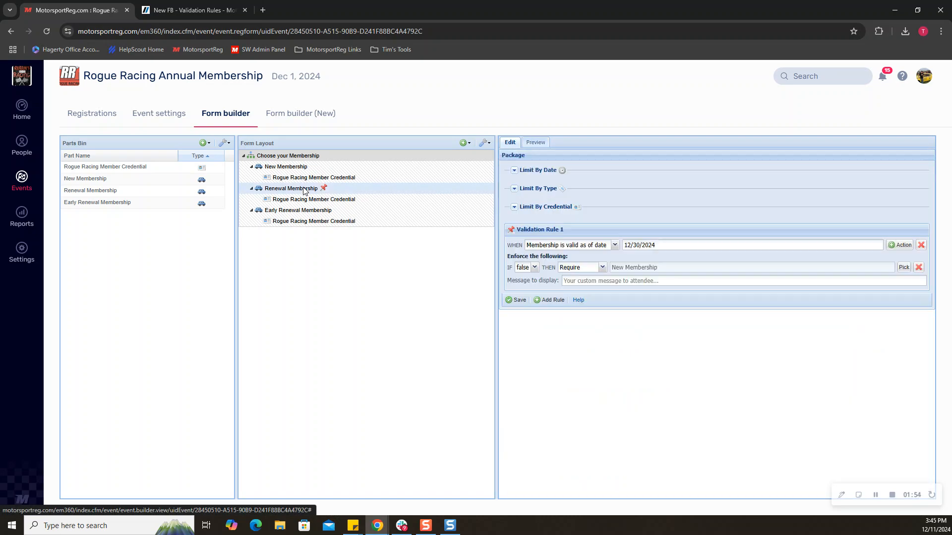
left_click(615, 246)
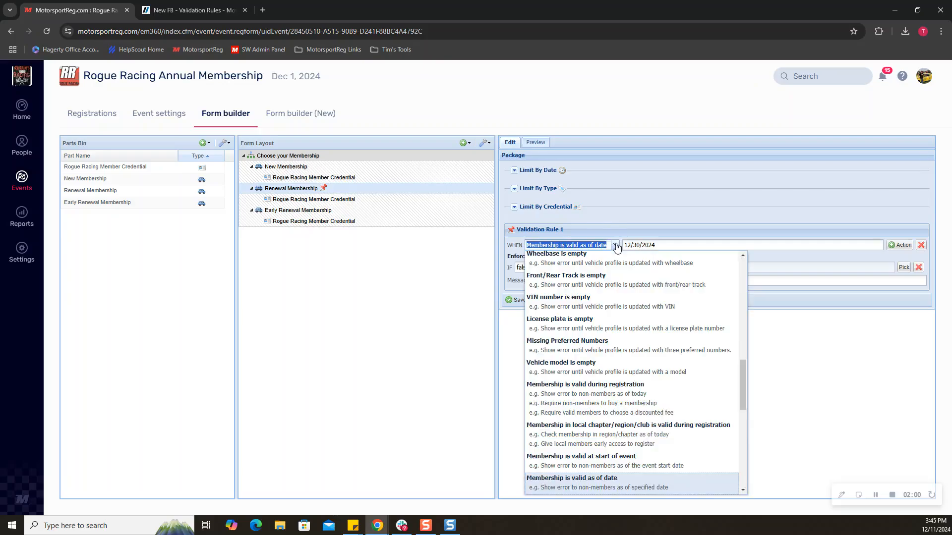
left_click_drag(743, 390, 739, 413)
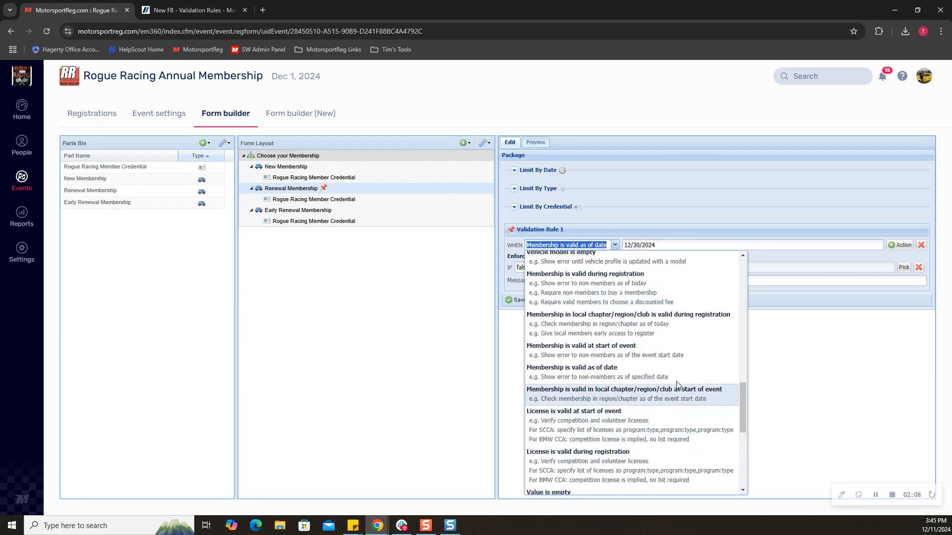
left_click(641, 372)
left_click(675, 246)
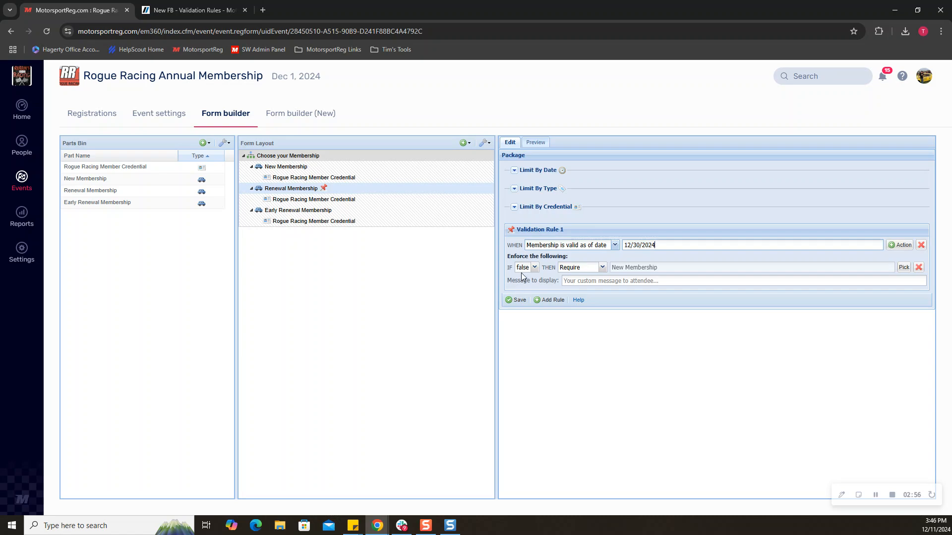
- Set the validation rule's action to Require and pick New Membership as the required item
left_click(602, 270)
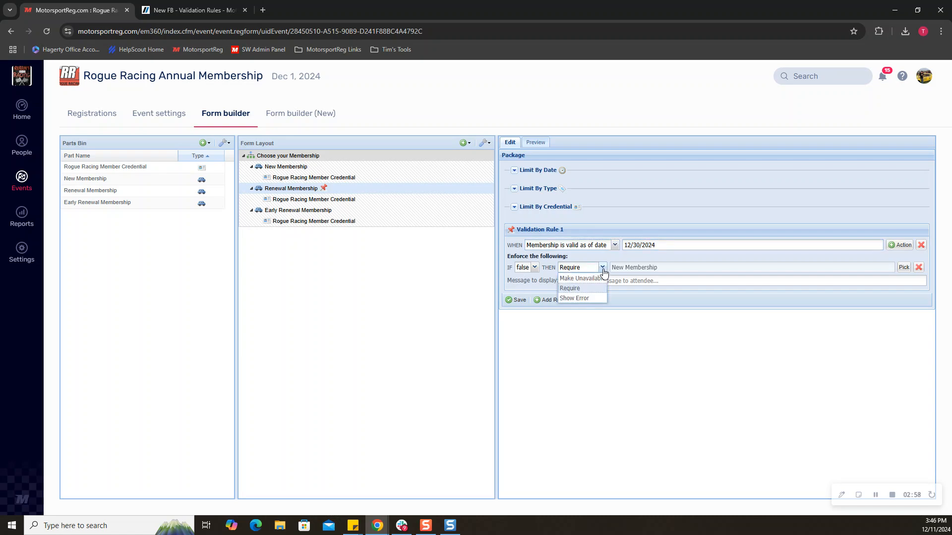
left_click(590, 288)
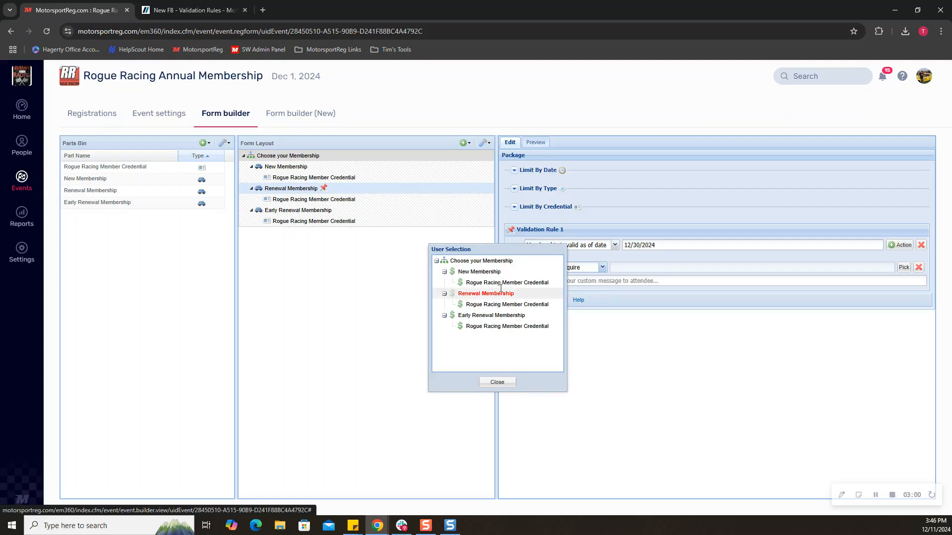
left_click(479, 272)
- Enter the rule's message "Only 2024 members are available to renew. Please purchase a New membership." and save the rule
left_click(629, 280)
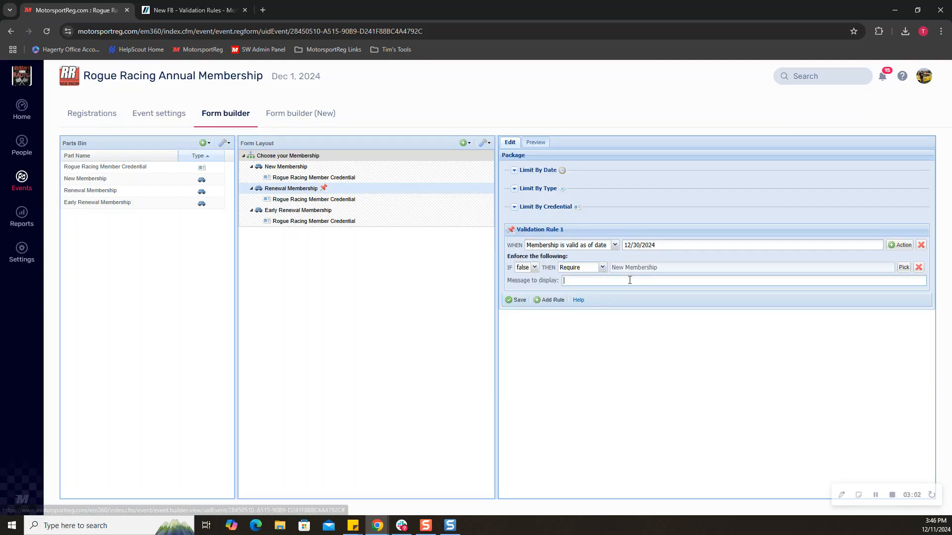
type("Only ")
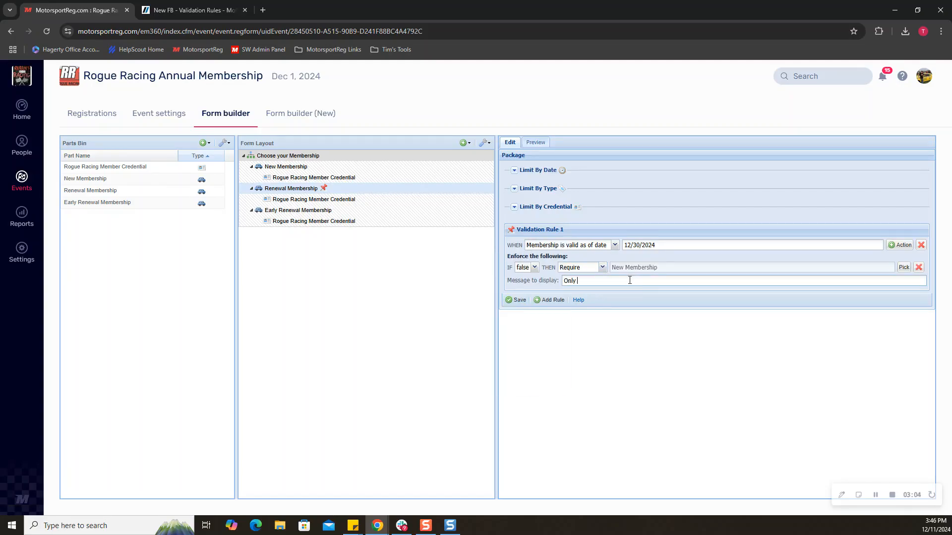
type("2024 members are available to renew. Please purchase ")
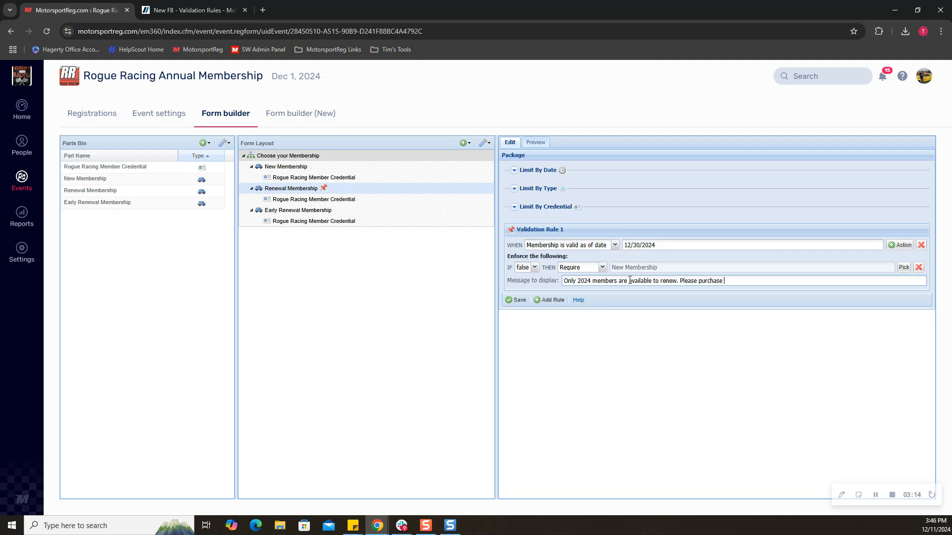
type("a New membership.")
left_click(517, 300)
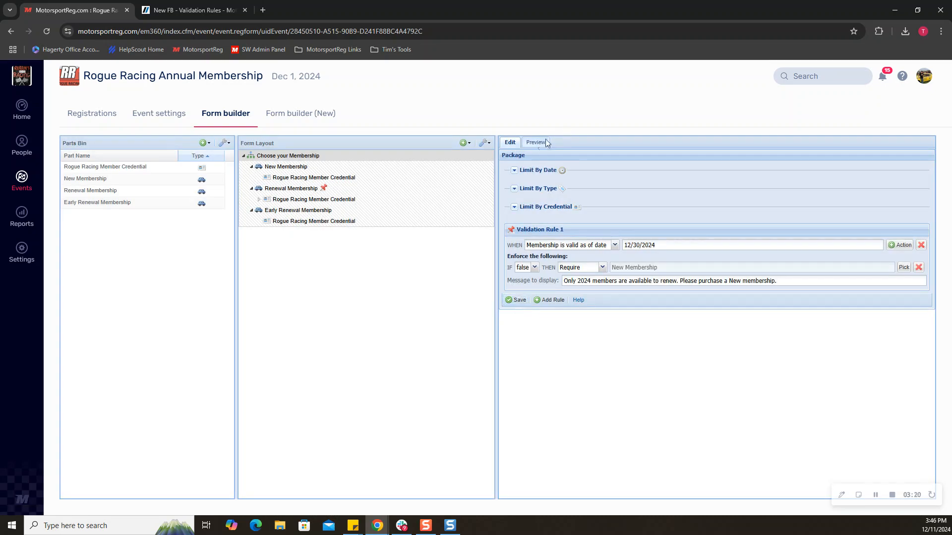
- Preview the registration form, clear the preselected membership, try the New Membership option, and clear the selection again
left_click(532, 143)
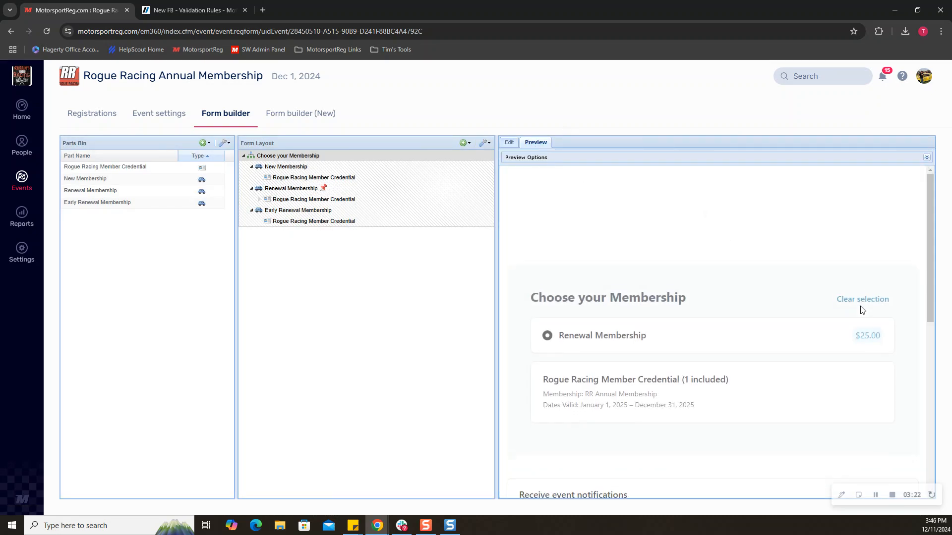
left_click(860, 266)
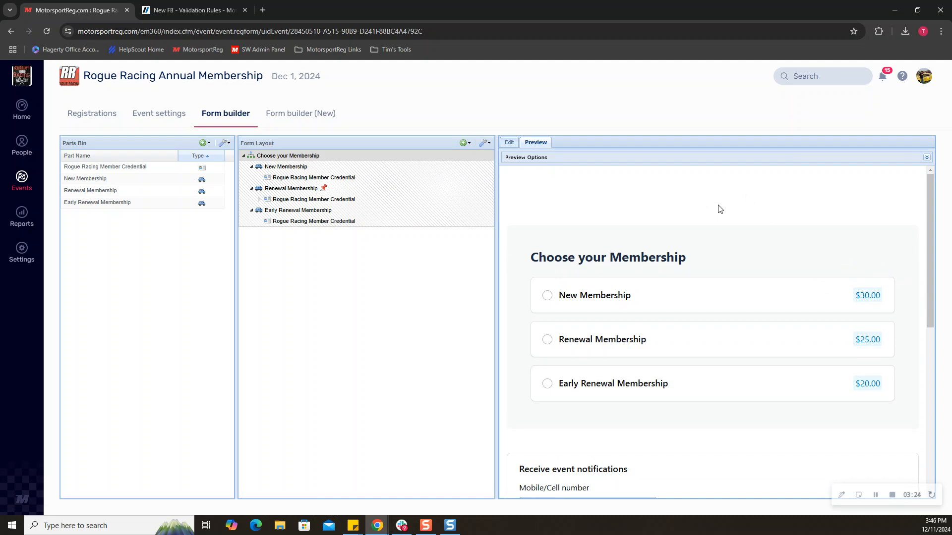
scroll(714, 218, "down", 2)
scroll(706, 233, "up", 1)
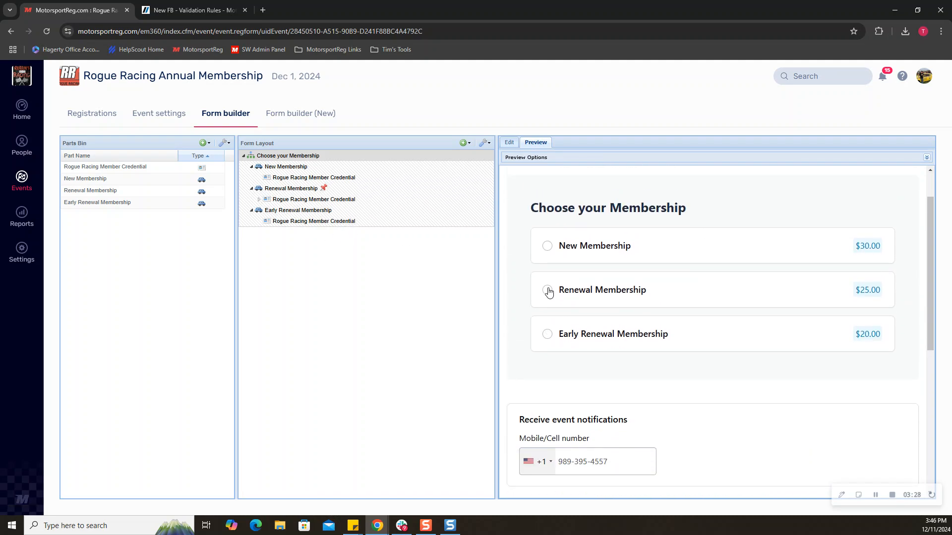
left_click(546, 248)
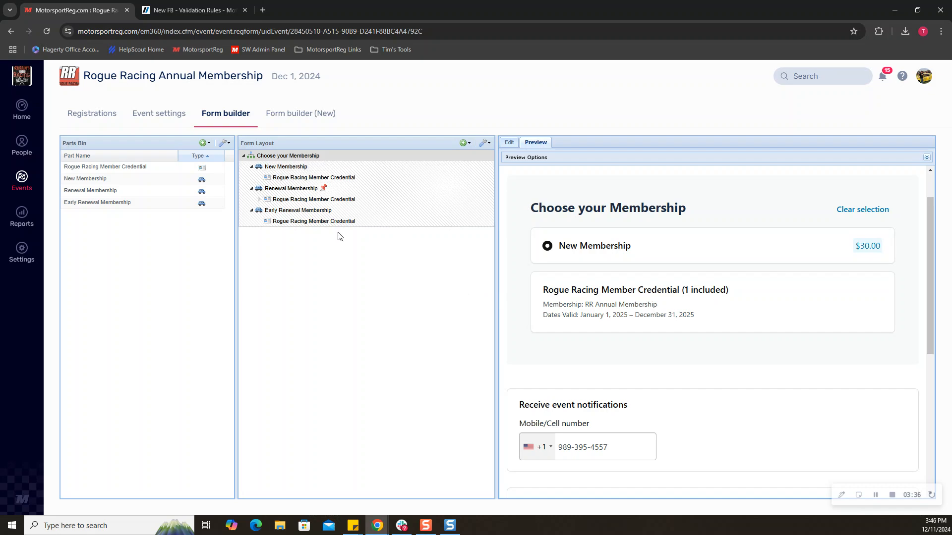
left_click(869, 211)
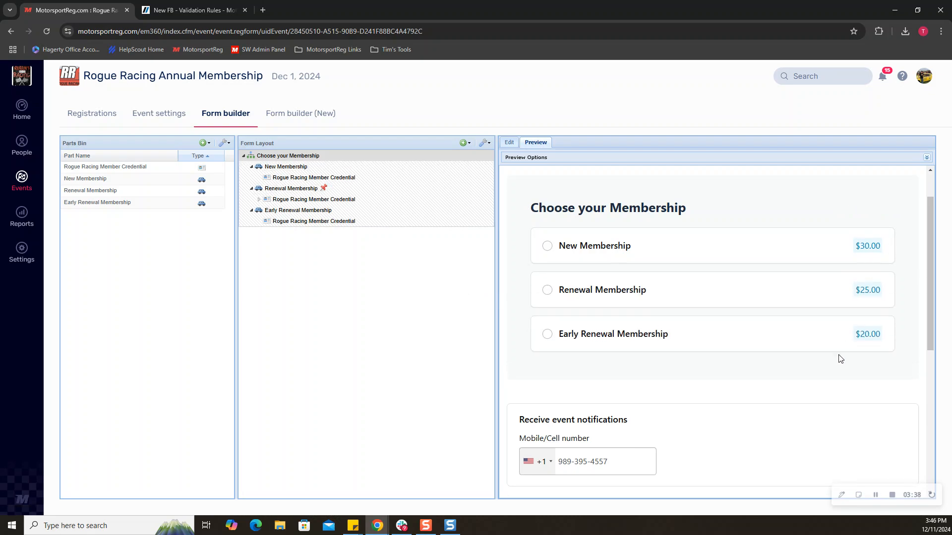
- Choose New Membership in the preview, proceed to checkout to review the Confirm & Pay page, and go back to the form
left_click(650, 249)
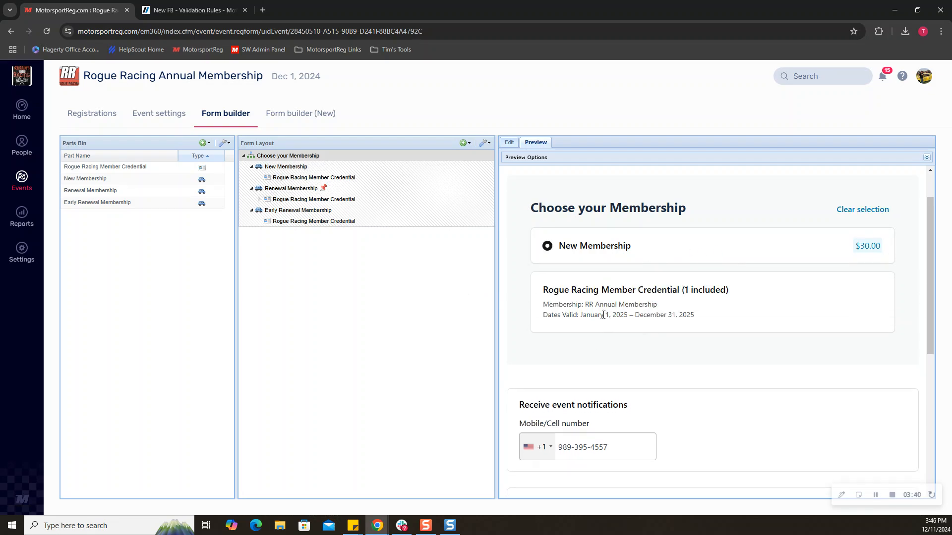
scroll(551, 326, "down", 2)
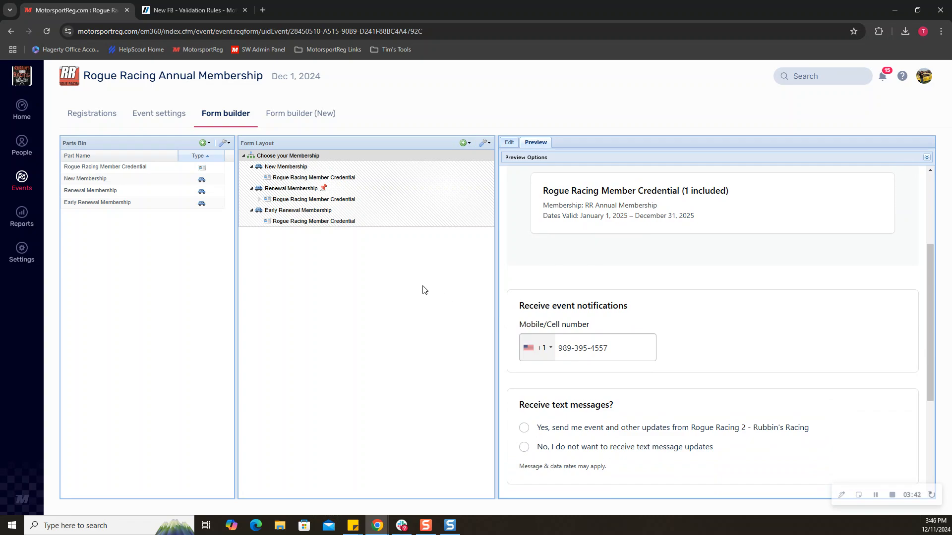
scroll(545, 347, "down", 4)
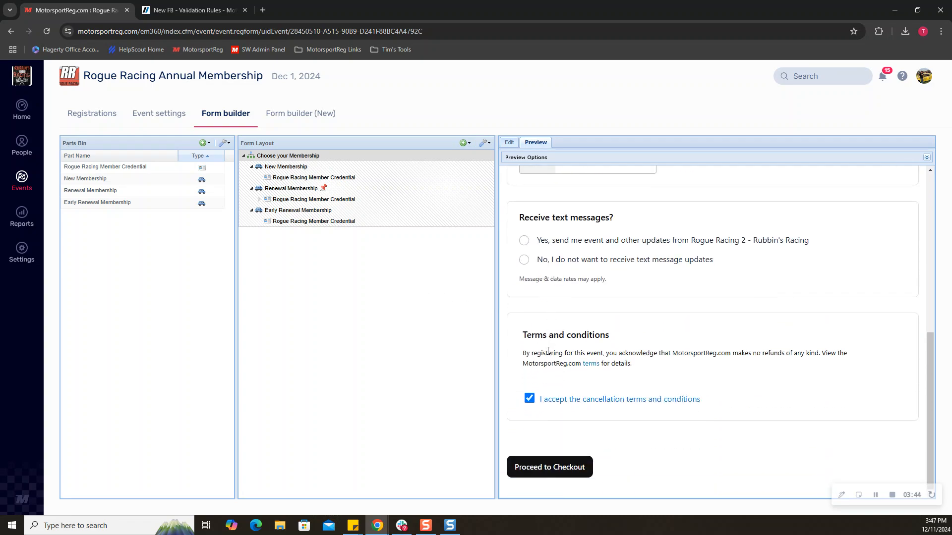
left_click(557, 466)
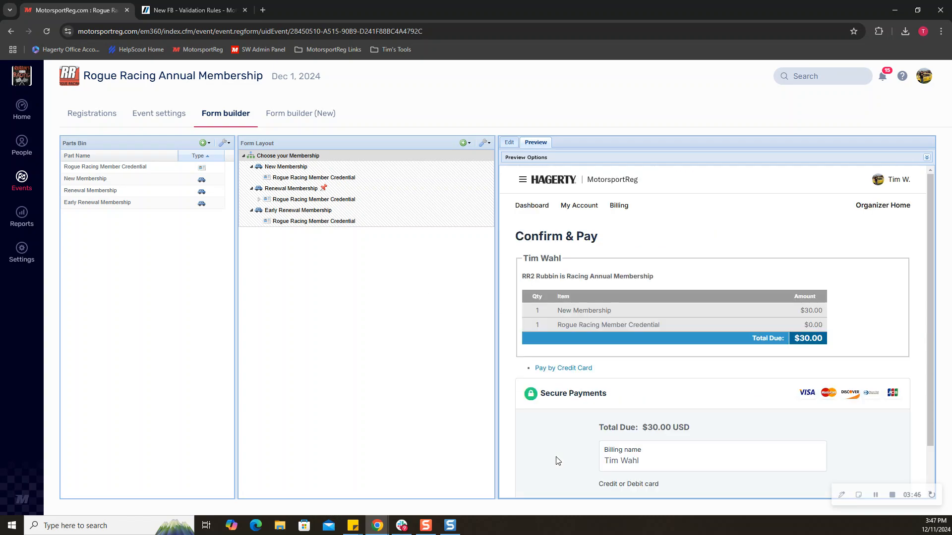
scroll(595, 357, "down", 1)
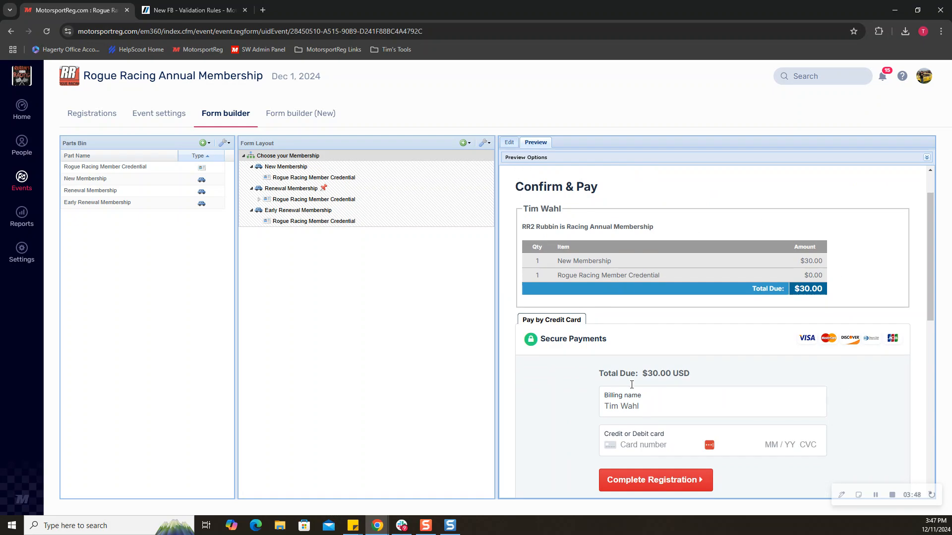
scroll(654, 240, "up", 1)
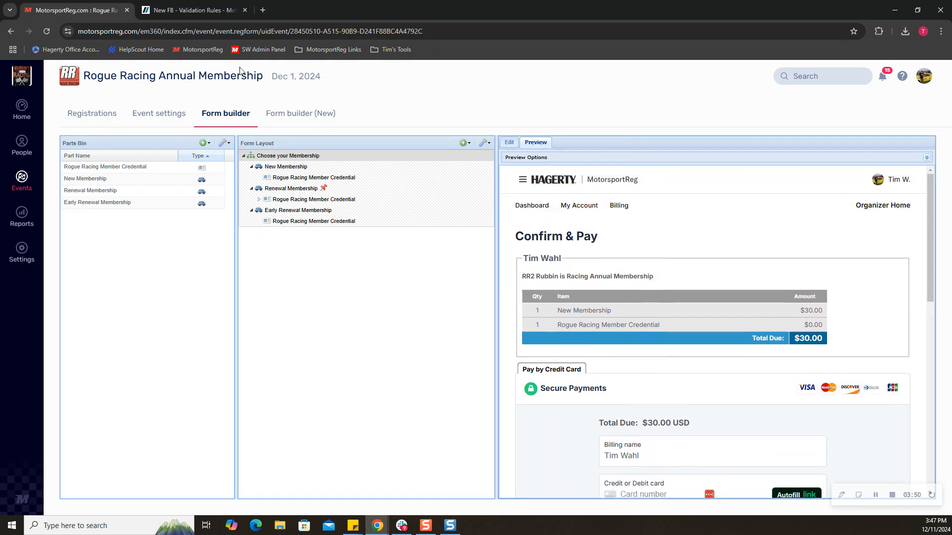
left_click(11, 32)
scroll(754, 309, "up", 5)
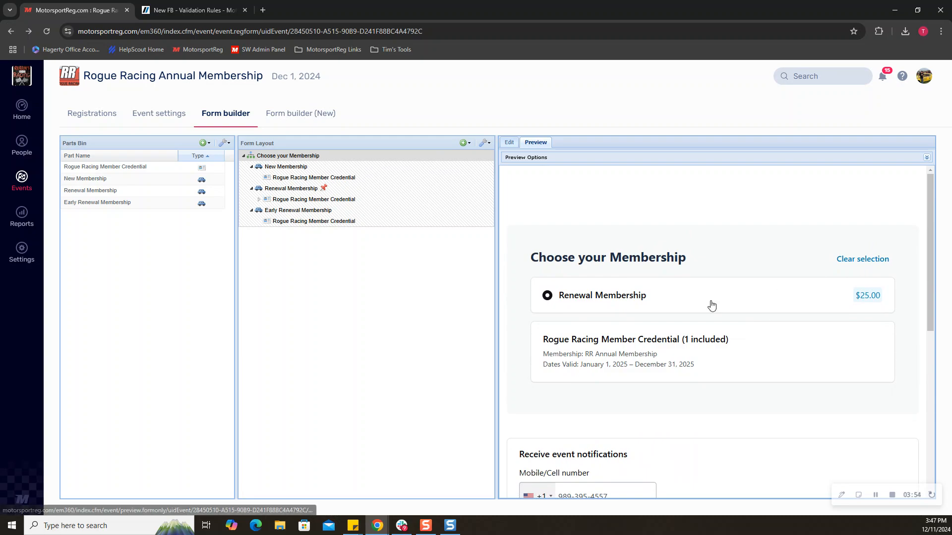
- Clear the preview's preselected membership, choose Renewal Membership, and try to proceed to checkout
left_click(872, 261)
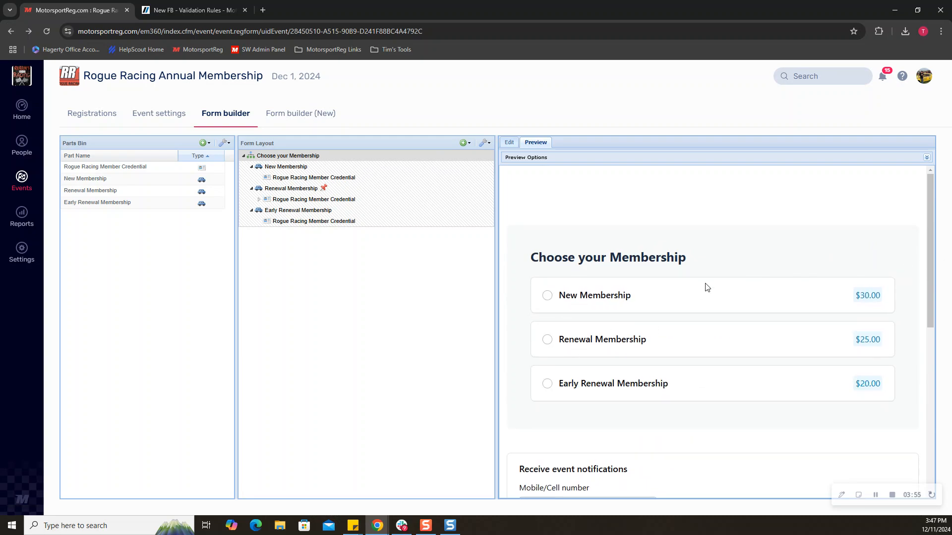
left_click(585, 343)
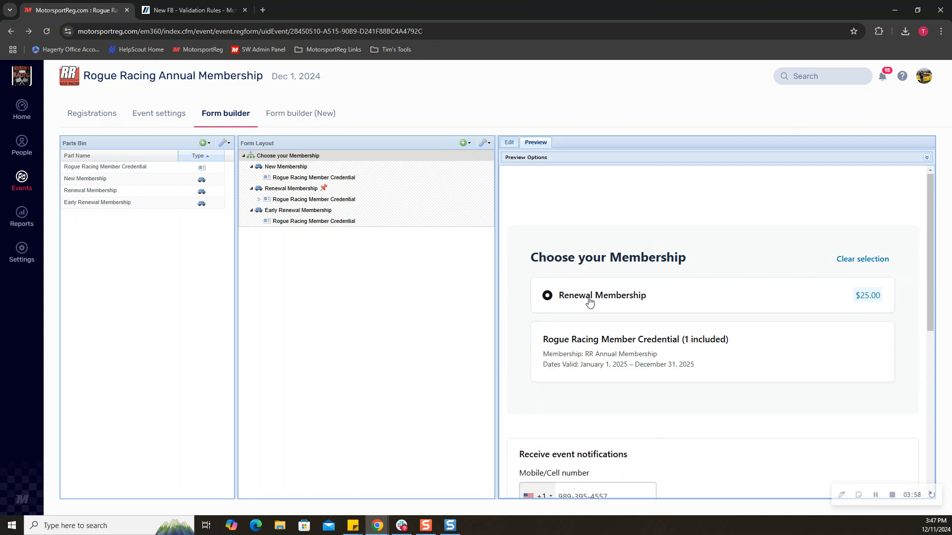
scroll(605, 305, "down", 6)
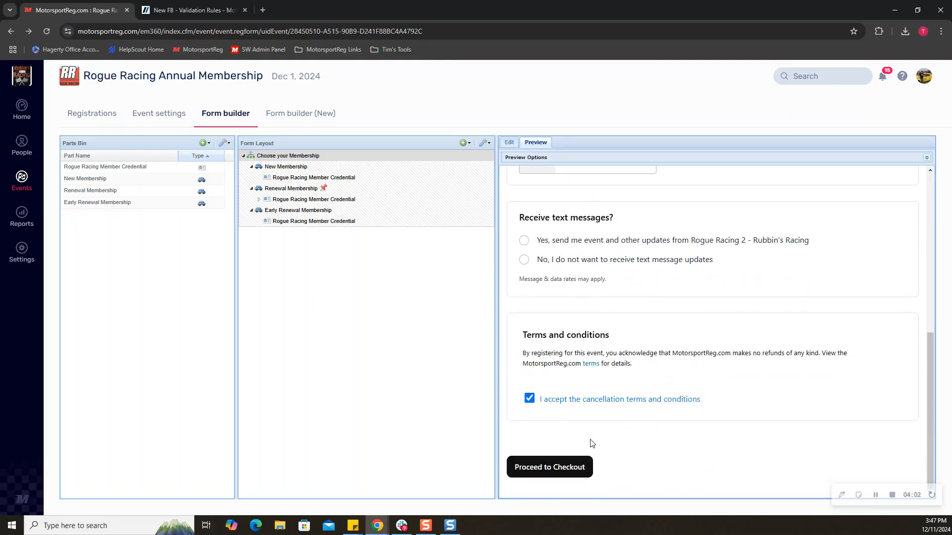
left_click(585, 466)
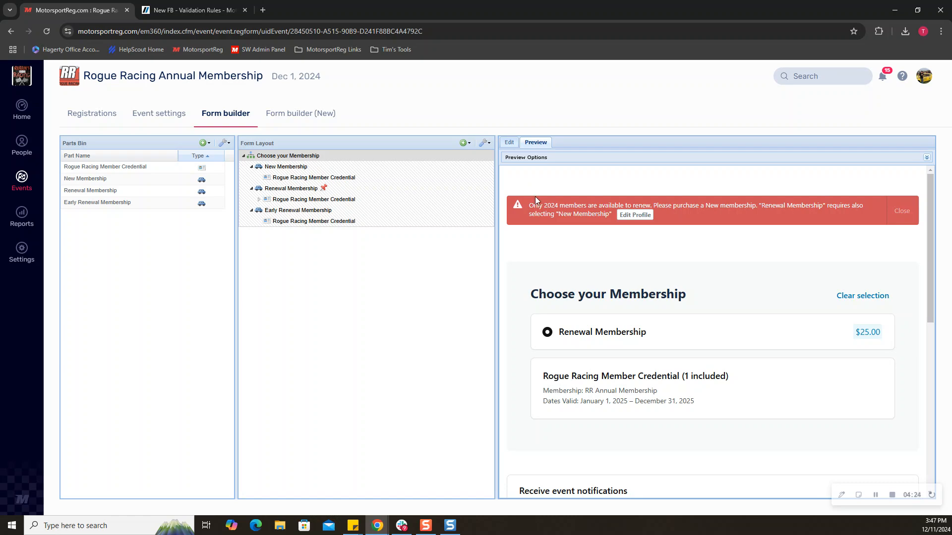
- Open the Edit Profile window from the preview, close it, and look over the registration form
left_click(635, 215)
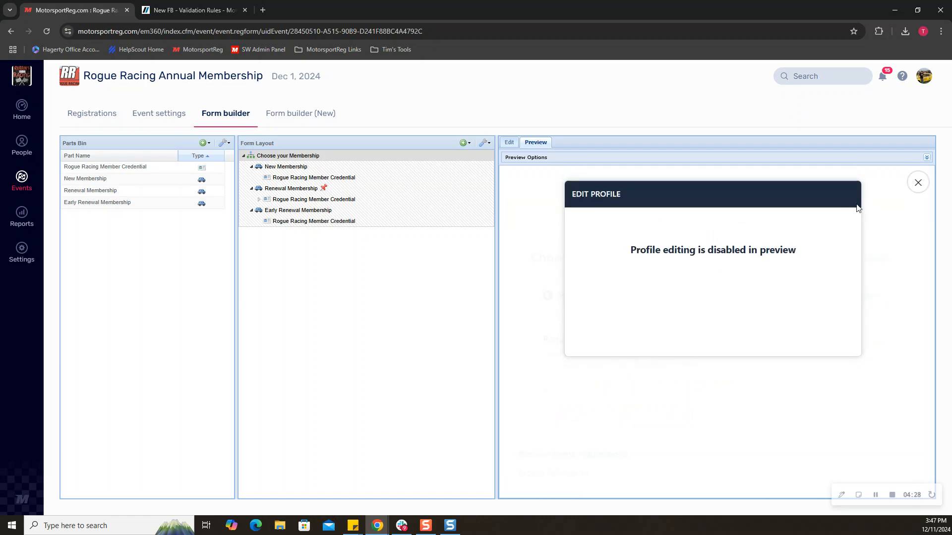
left_click(917, 182)
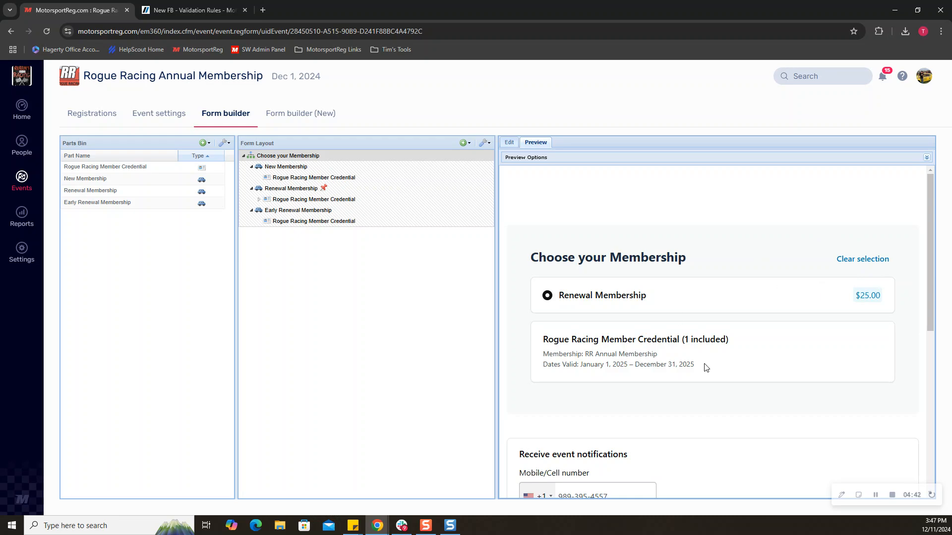
scroll(758, 355, "down", 5)
scroll(764, 351, "up", 5)
- Switch the preview selection to New Membership, proceed to checkout to review the Confirm & Pay page, and return to the form
left_click(859, 262)
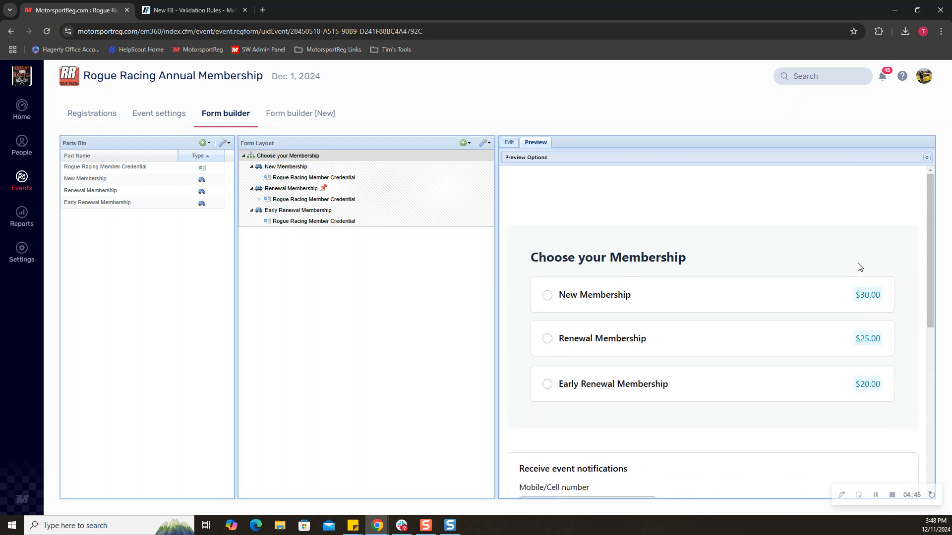
left_click(569, 296)
scroll(707, 361, "down", 7)
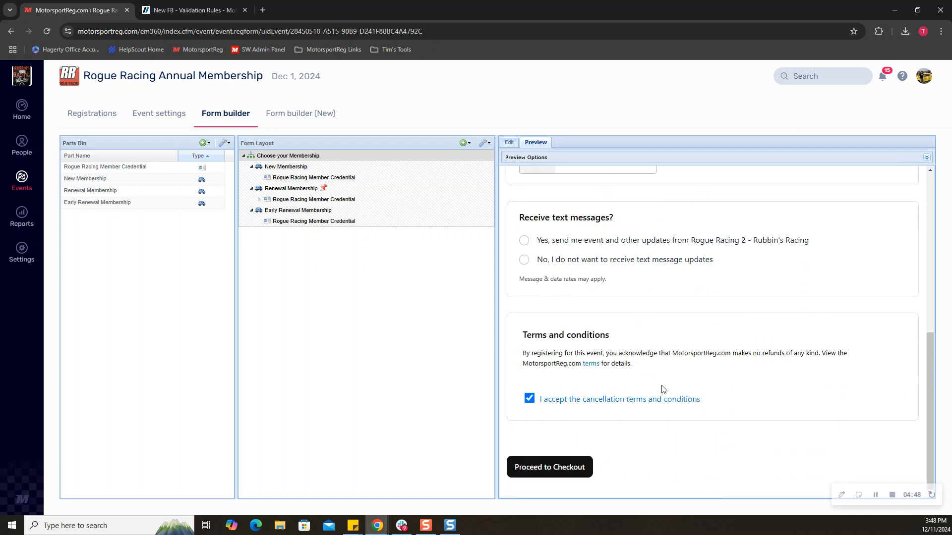
left_click(578, 467)
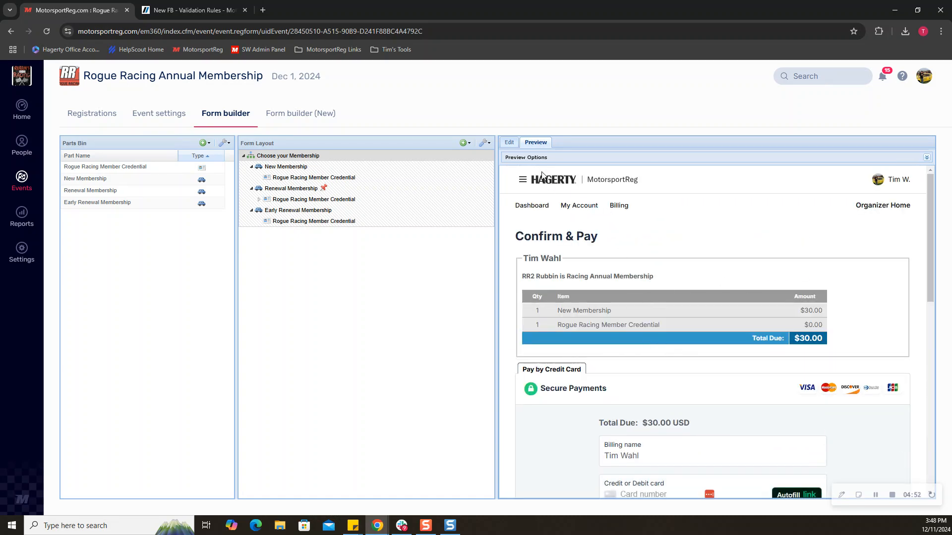
left_click(12, 31)
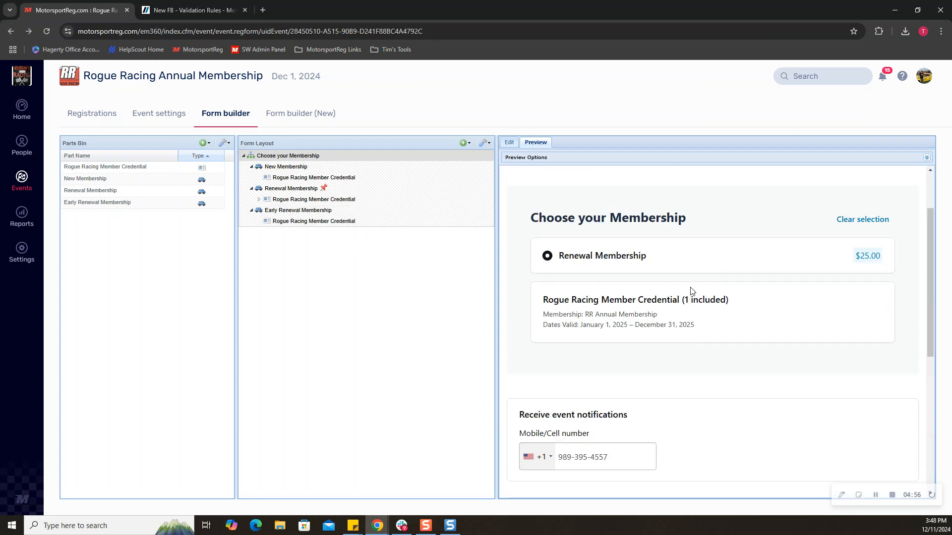
- Test the Early Renewal Membership option in the preview by proceeding to checkout, and return to the form
left_click(616, 323)
scroll(744, 314, "down", 5)
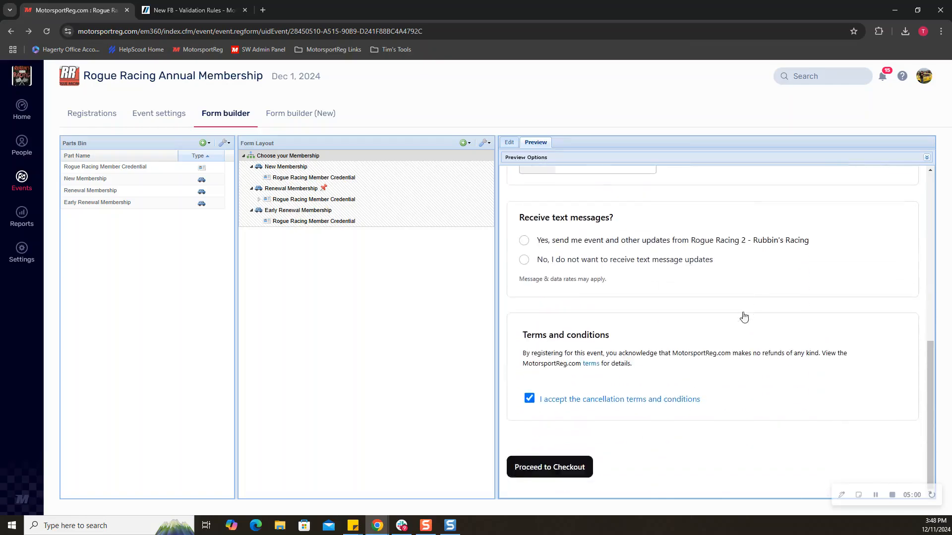
left_click(565, 467)
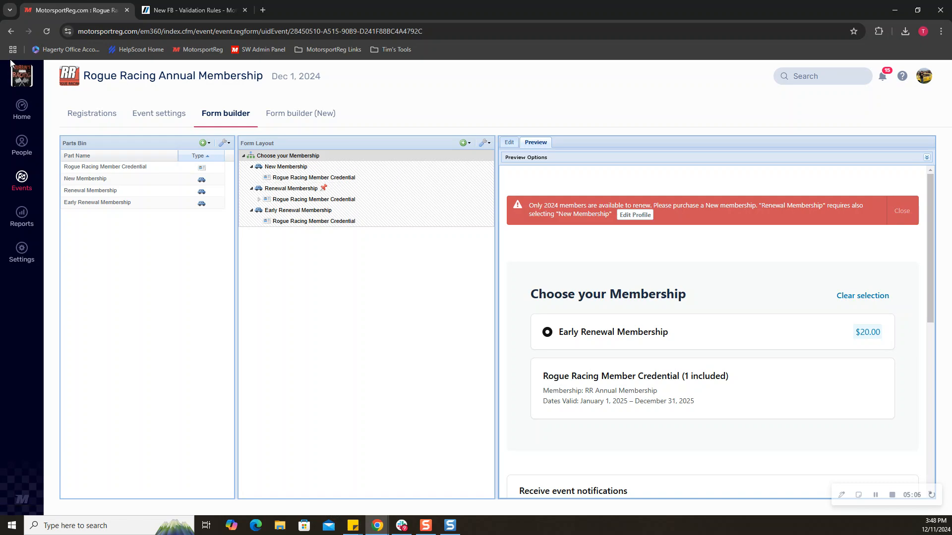
left_click(46, 30)
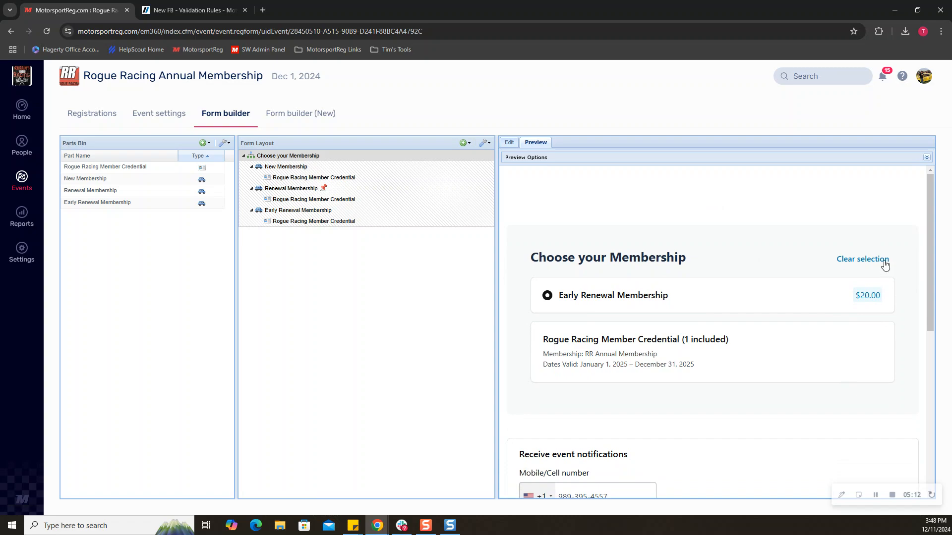
- Clear the membership choice in the preview and select Early Renewal Membership again to review its included credential
left_click(843, 262)
left_click(576, 389)
scroll(663, 346, "down", 1)
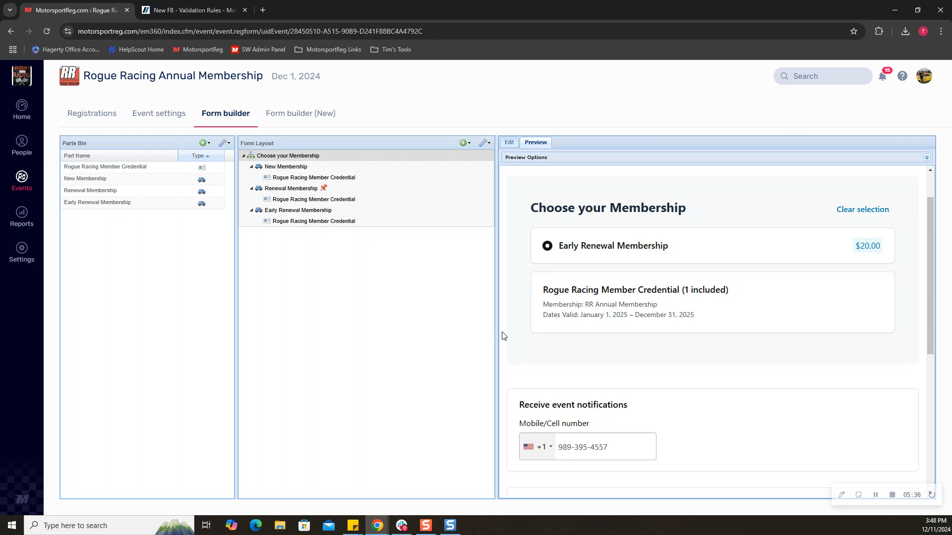
scroll(633, 338, "up", 1)
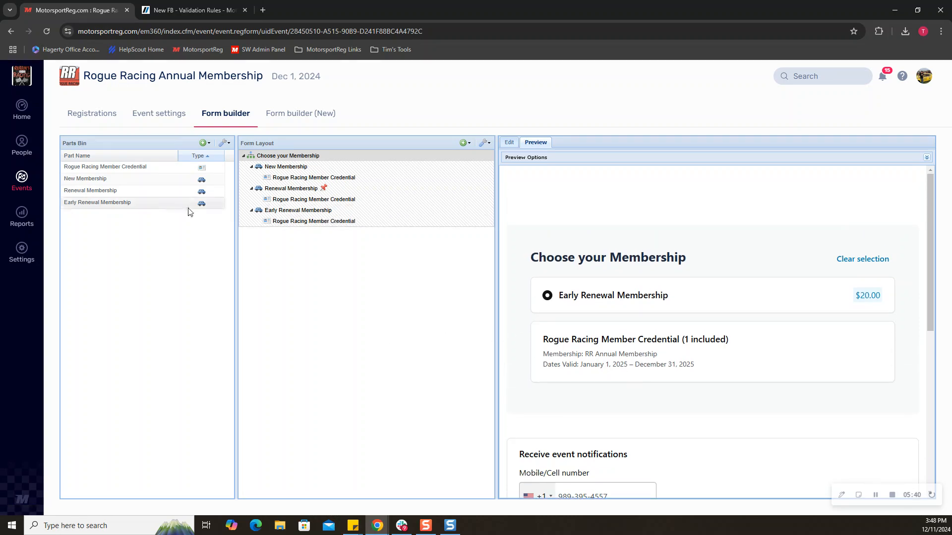
- Add an existing 2024 member as an attendee from the event's registrations, finding them by partial e-mail, and open their registration form
left_click(86, 121)
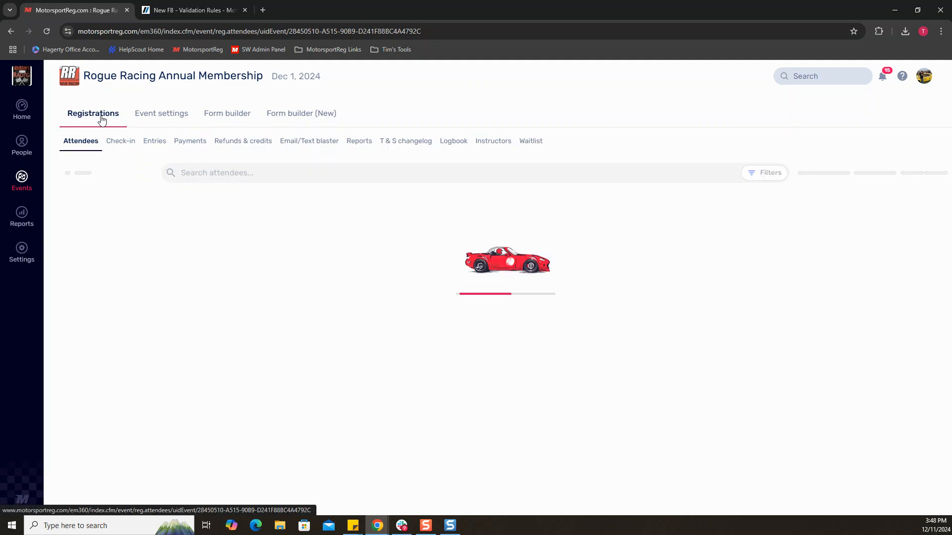
left_click(159, 121)
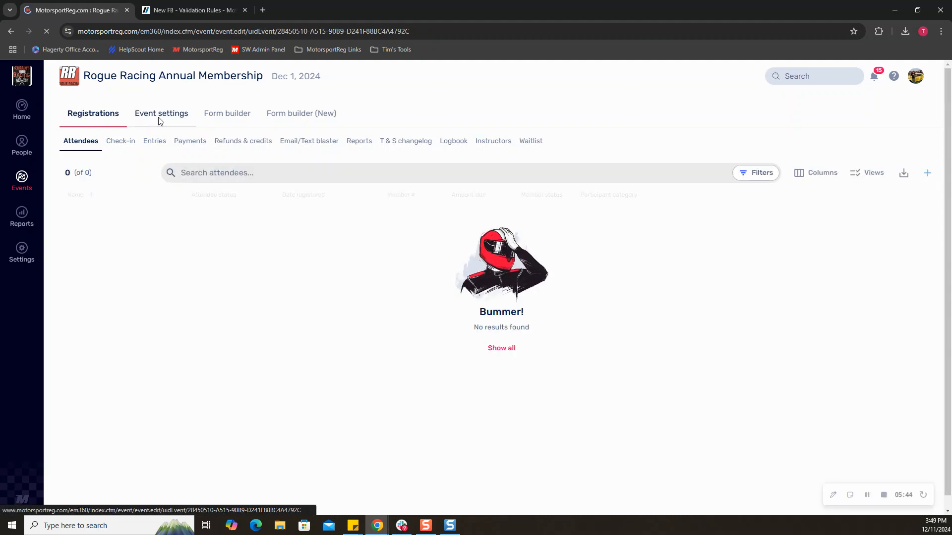
left_click(93, 114)
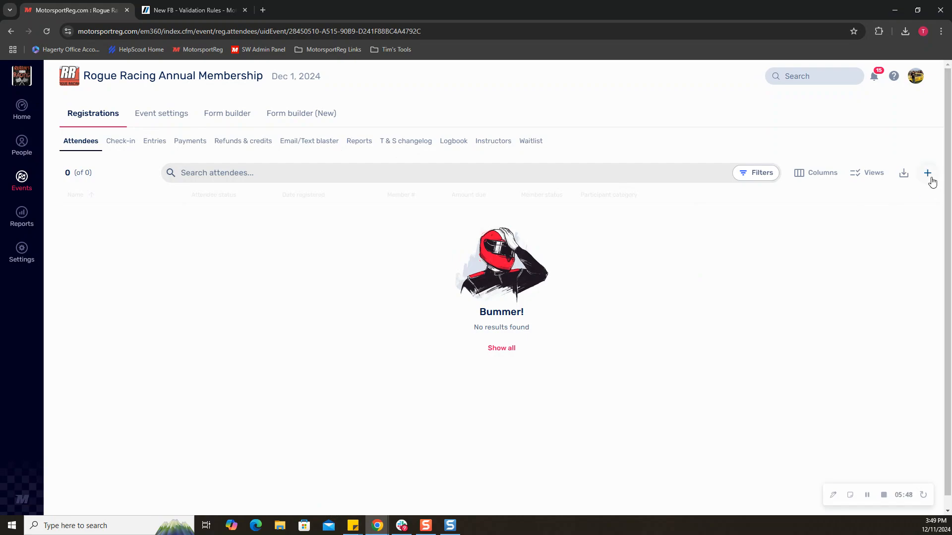
left_click(928, 175)
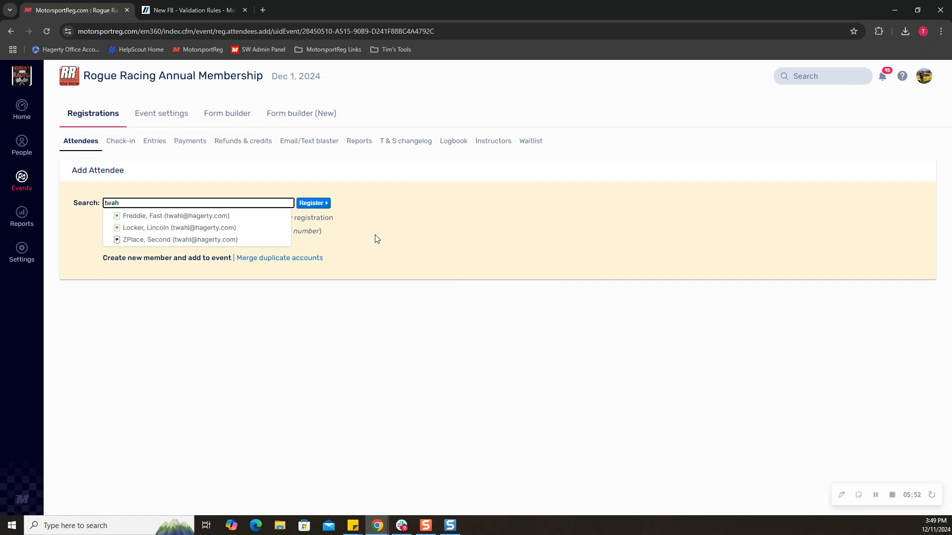
left_click(160, 231)
left_click(313, 202)
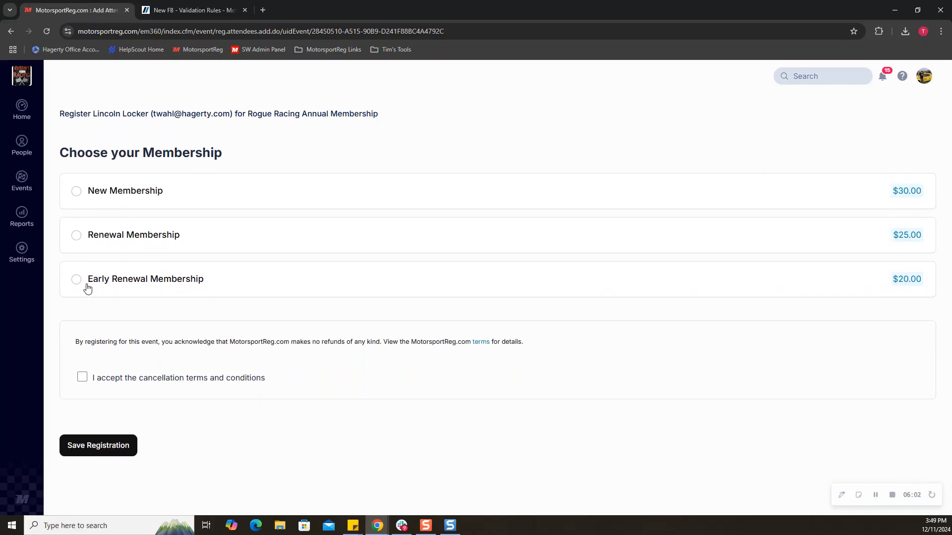
- Register the member for Early Renewal Membership with the cancellation terms accepted, and expand their RR Annual Membership credential
left_click(77, 281)
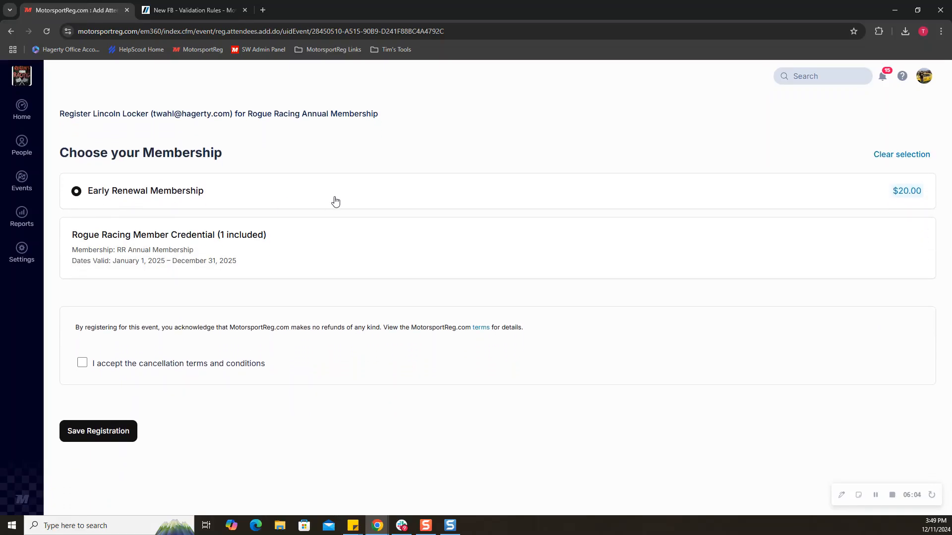
left_click(82, 363)
left_click(116, 436)
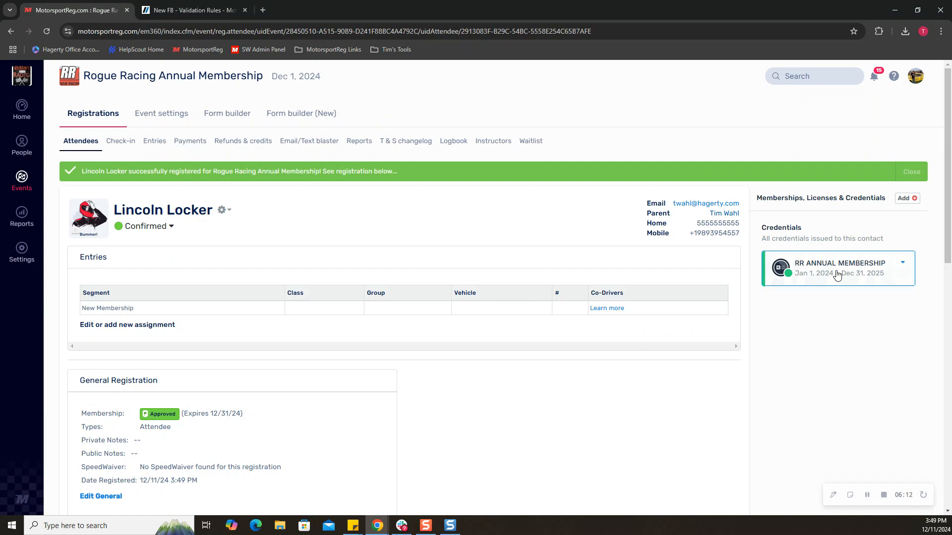
left_click(886, 268)
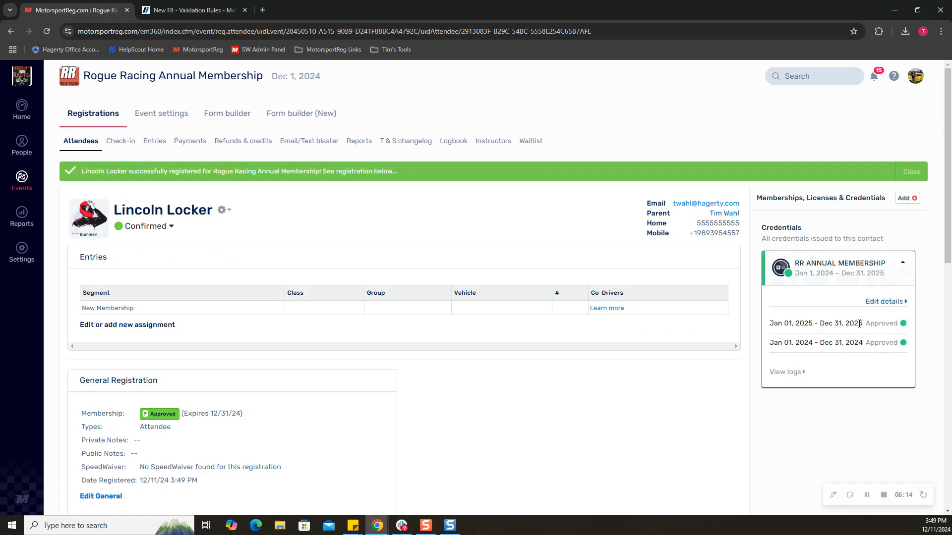
- Add another attendee who has no 2024 membership, finding them by partial e-mail, and open their registration form
left_click(81, 140)
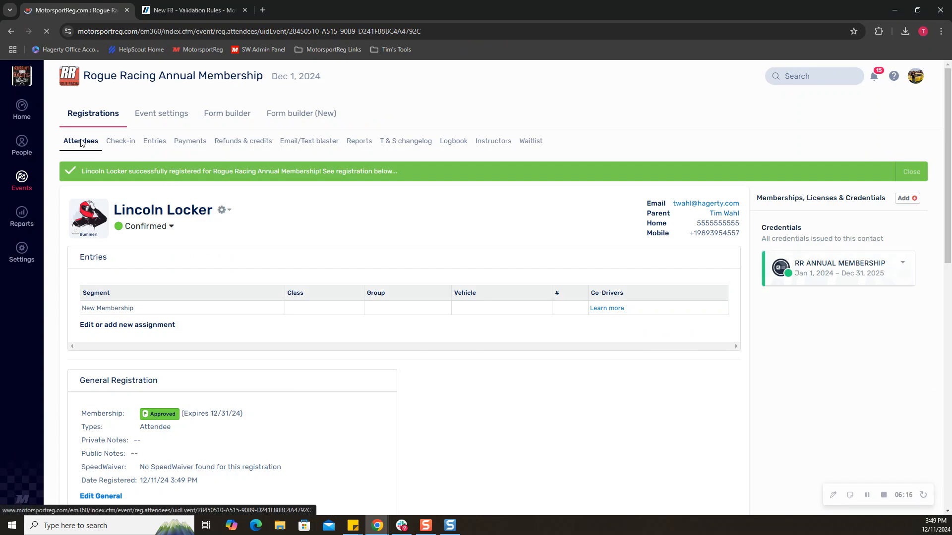
left_click(927, 173)
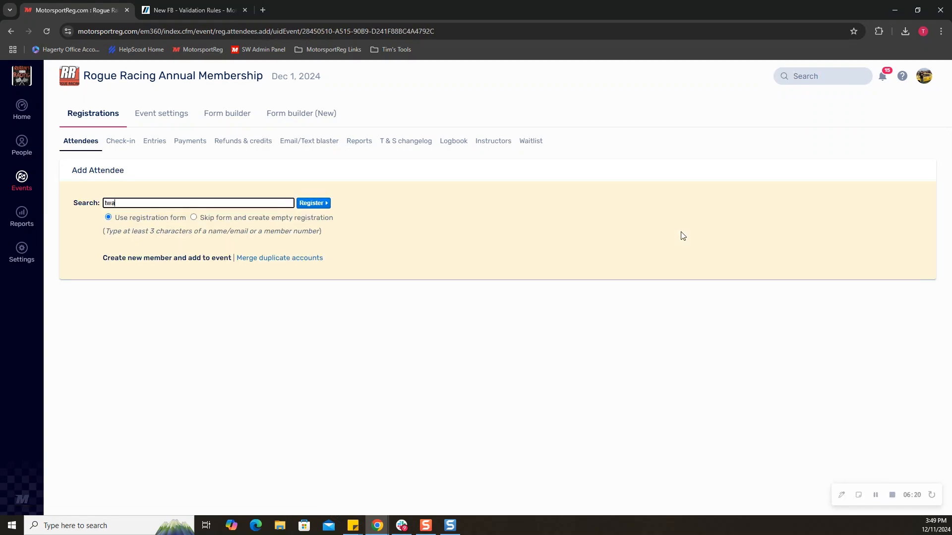
left_click(149, 214)
left_click(311, 203)
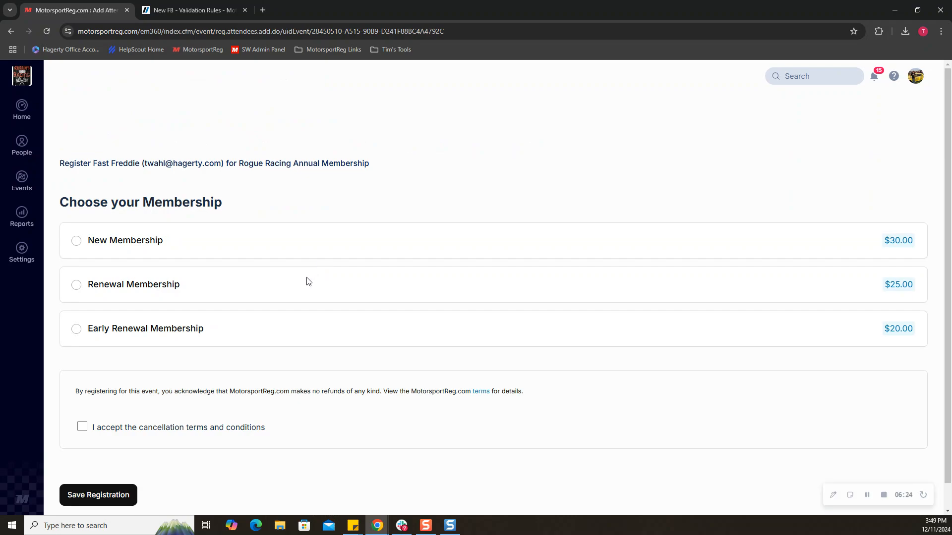
- Choose Renewal Membership for the second attendee, accept the cancellation terms, and try to save the registration
left_click(132, 237)
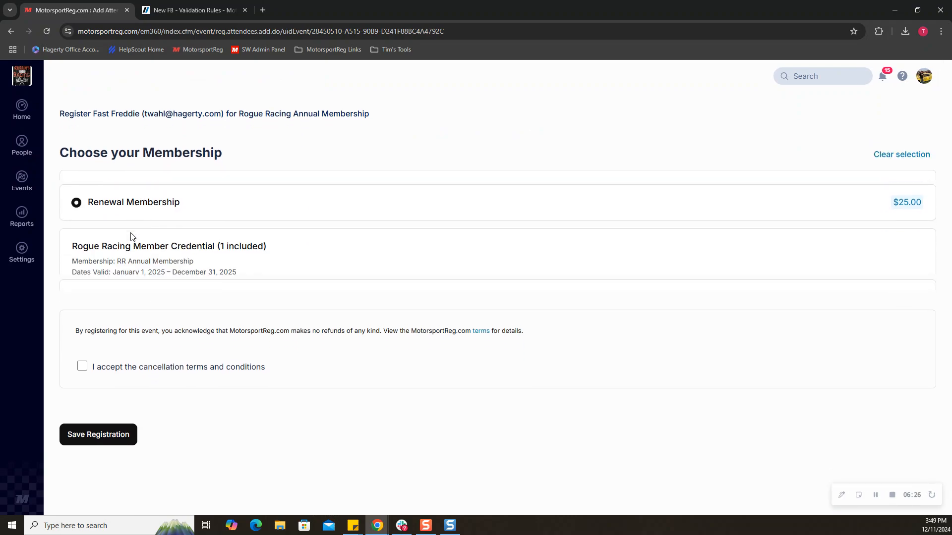
left_click(93, 365)
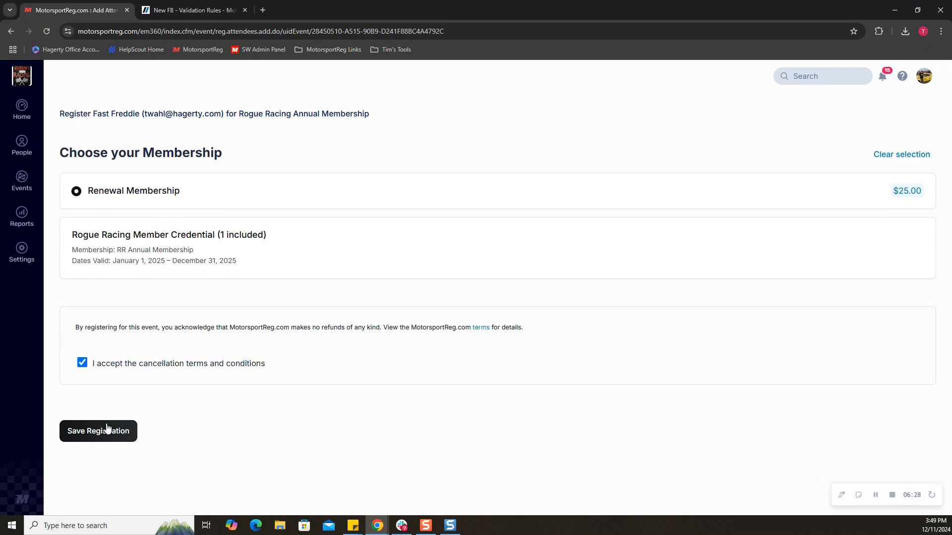
left_click(107, 429)
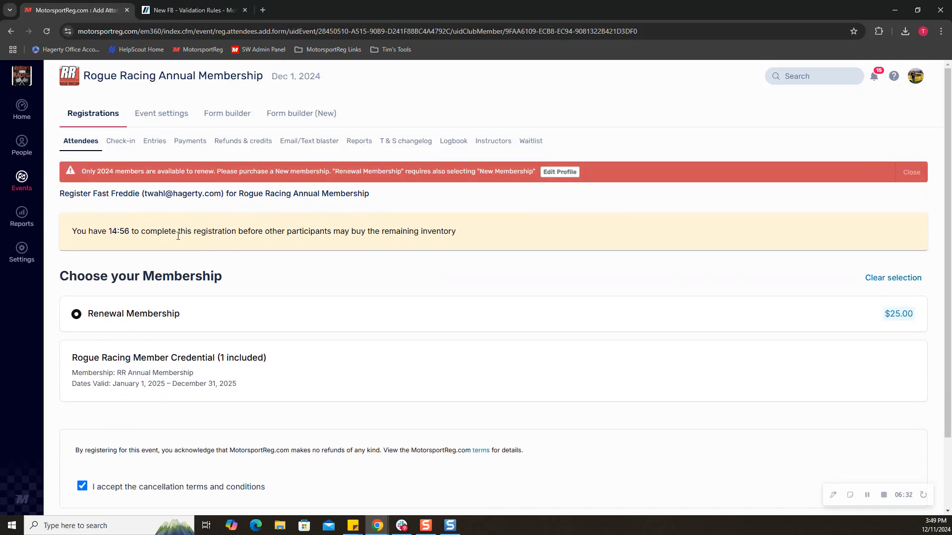
- Change the second attendee's selection to New Membership and save the registration
left_click(910, 280)
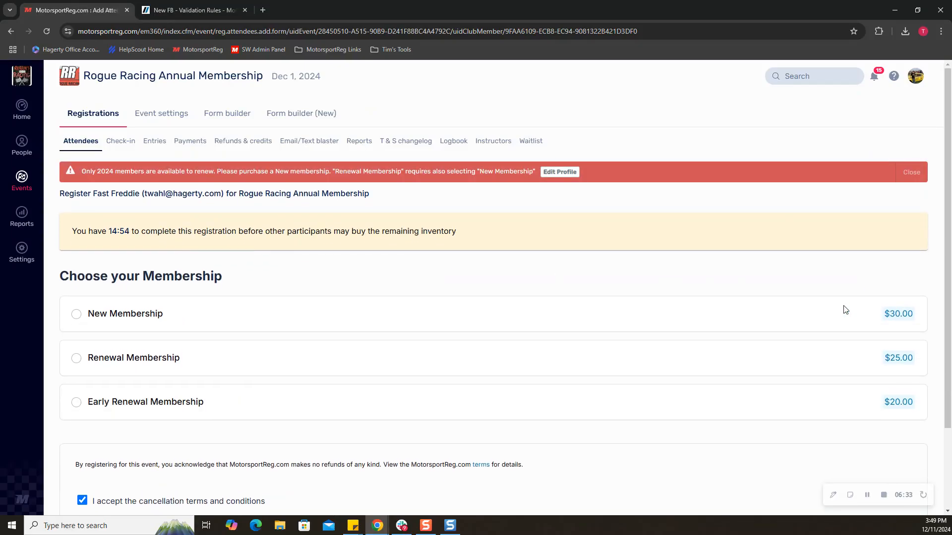
left_click(152, 323)
scroll(265, 316, "down", 2)
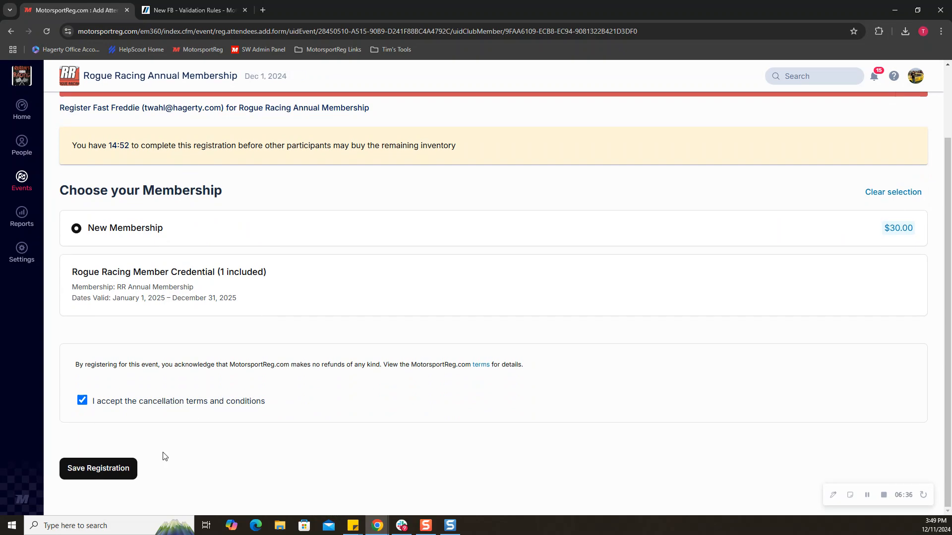
left_click(105, 468)
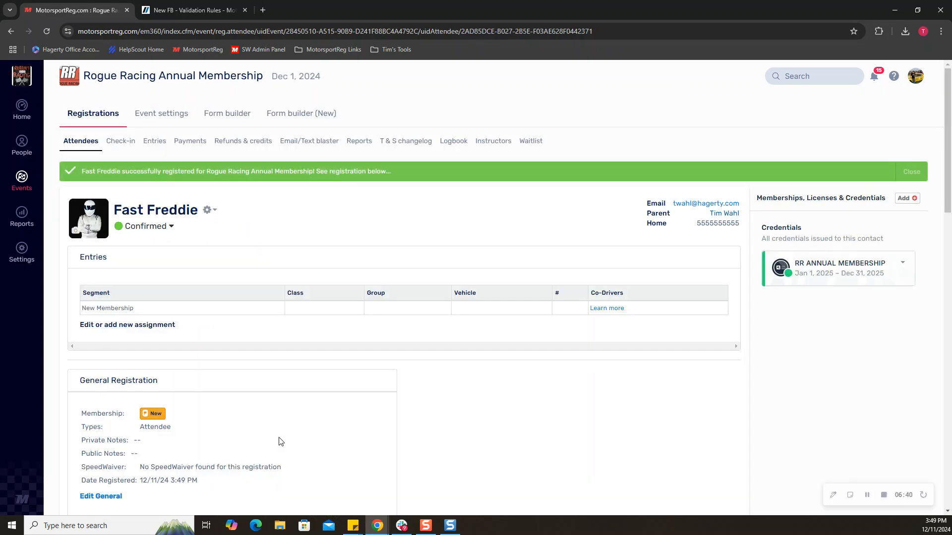
- Examine the validity dates of the second attendee's RR Annual Membership credential
left_click(901, 262)
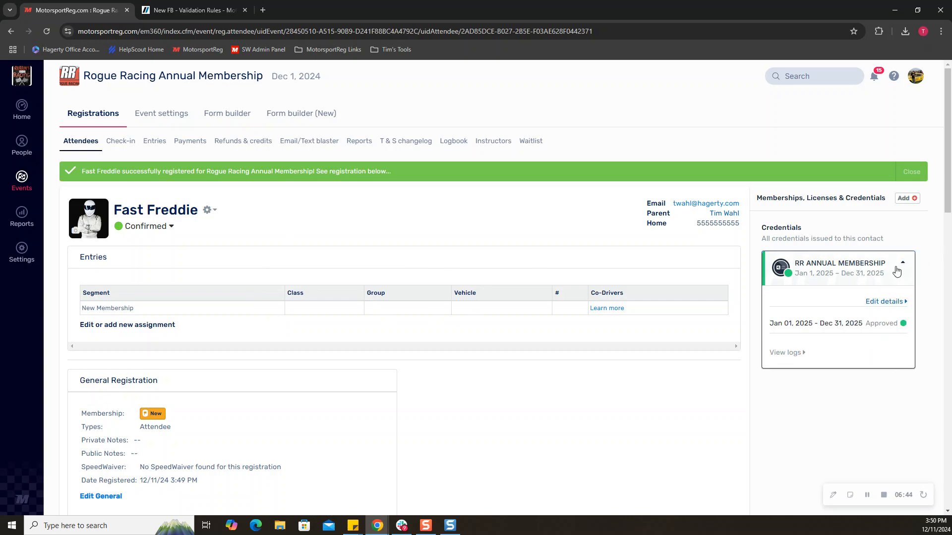
left_click(897, 270)
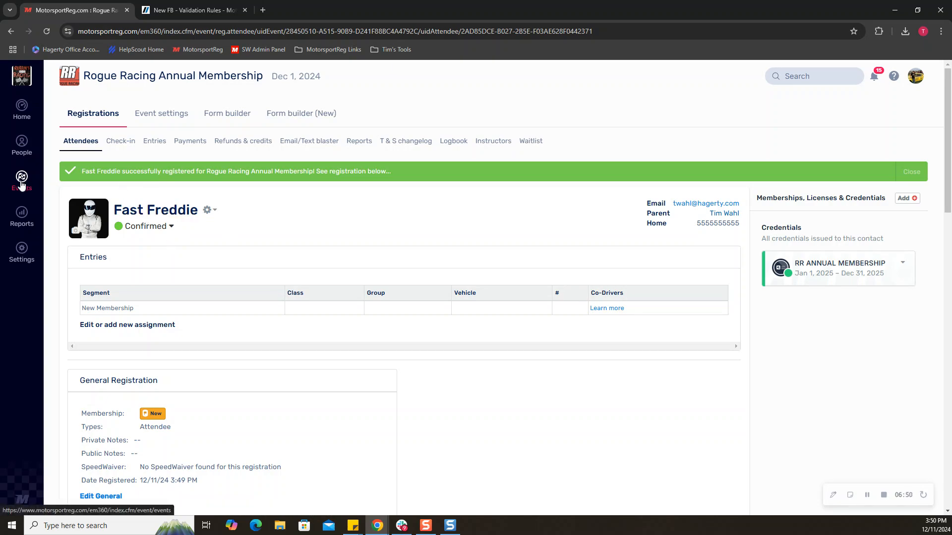
left_click(904, 264)
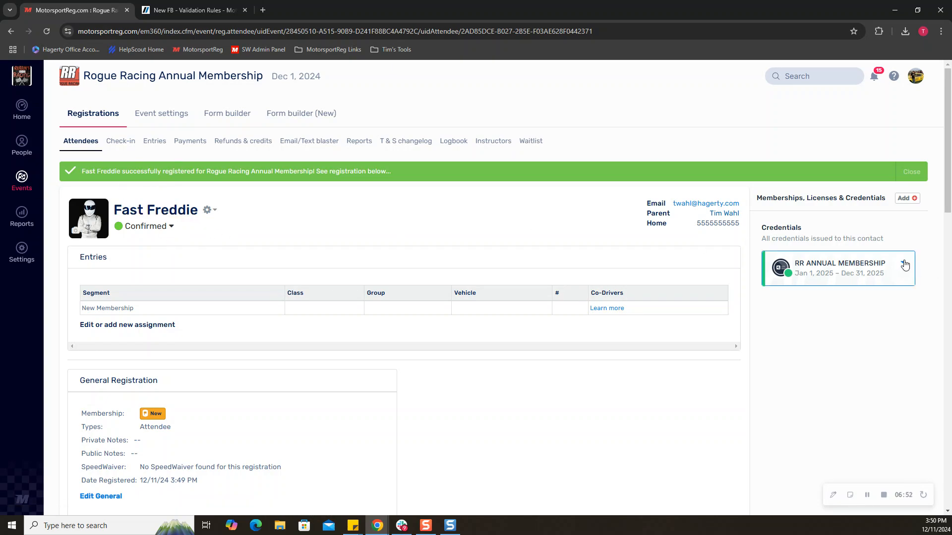
- Edit the second attendee's RR Annual Membership credential and apply the change
left_click(898, 300)
left_click(869, 330)
left_click(784, 447)
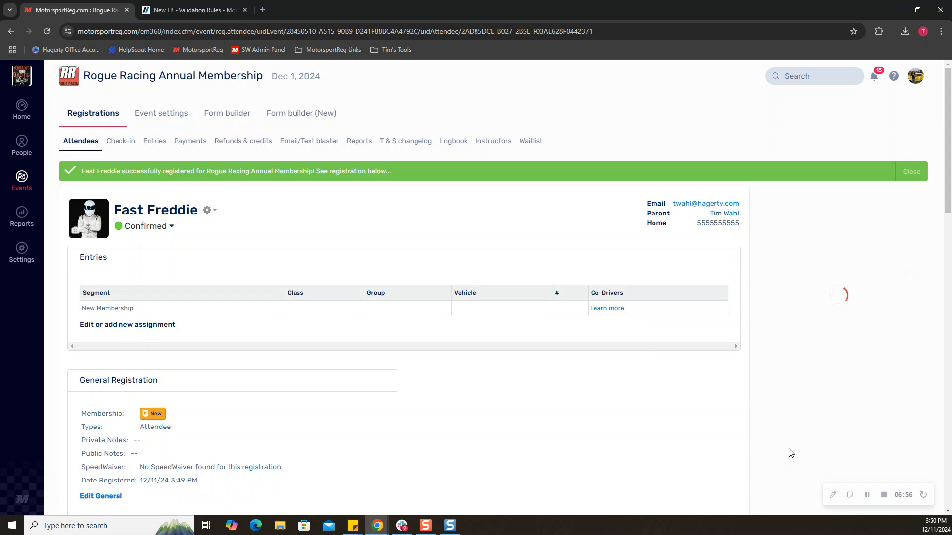
- Open the form builder of the 2025 event Dairyland Track Day weekend #1
left_click(21, 176)
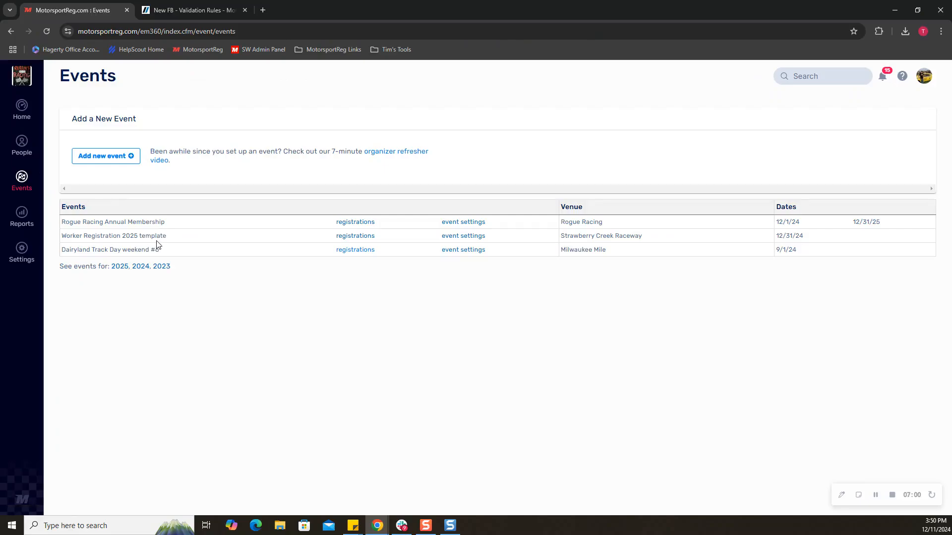
left_click(125, 267)
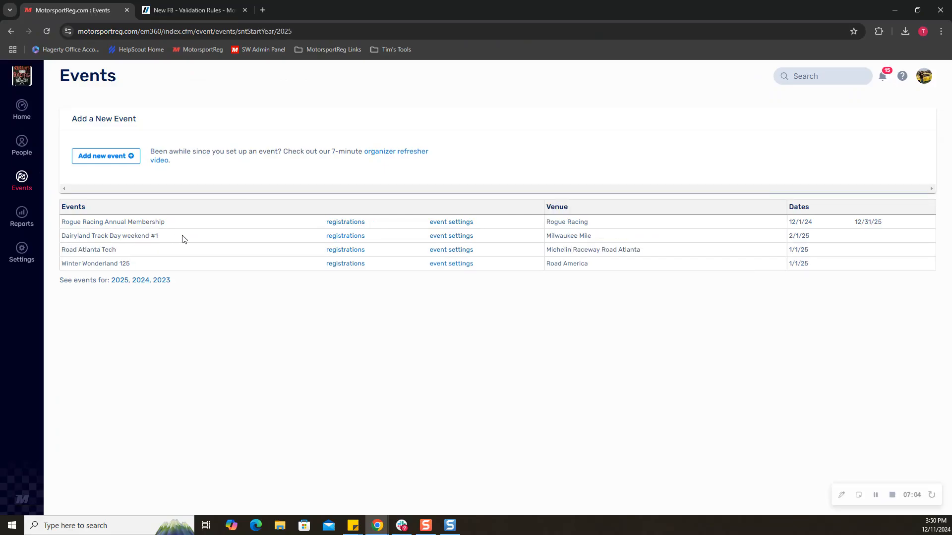
left_click(348, 236)
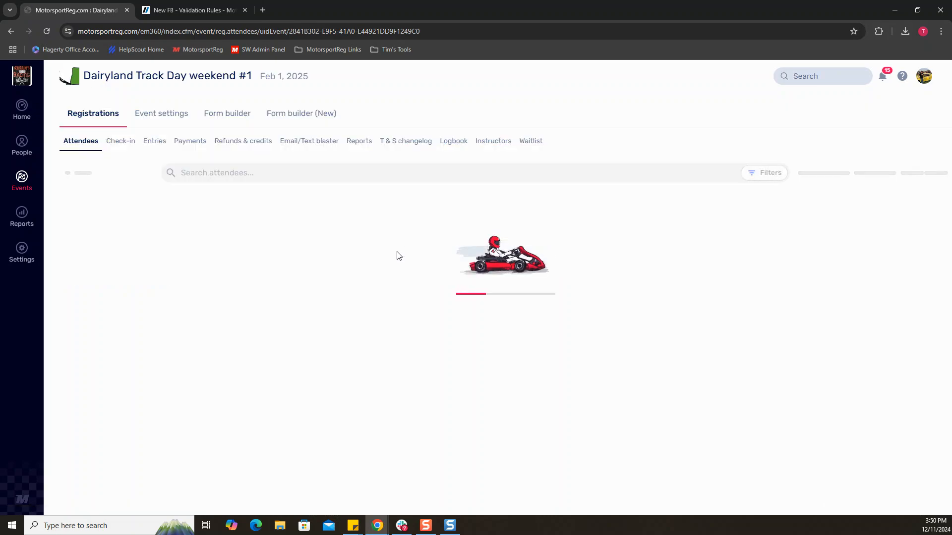
left_click(224, 117)
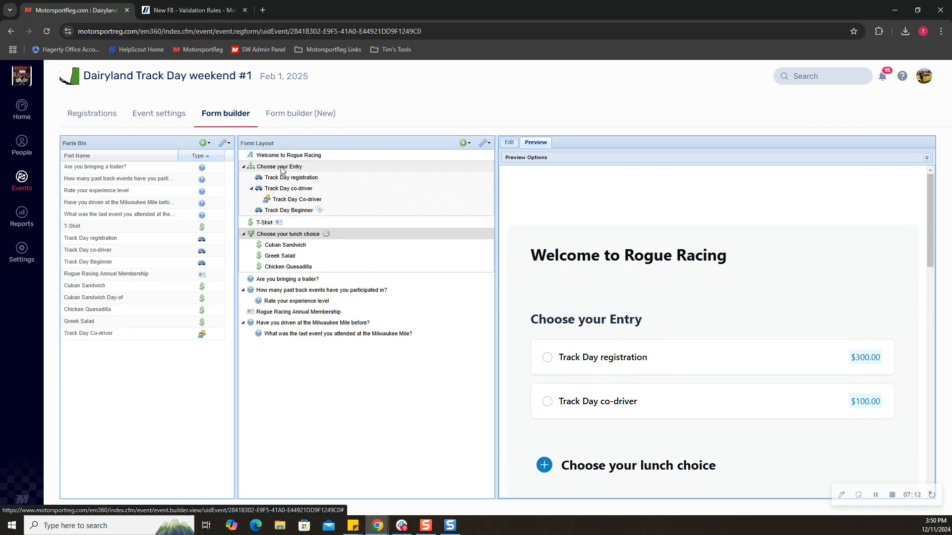
- Add a validation rule to the "Choose your Entry" group with the condition "Membership is valid during registration"
left_click(282, 169)
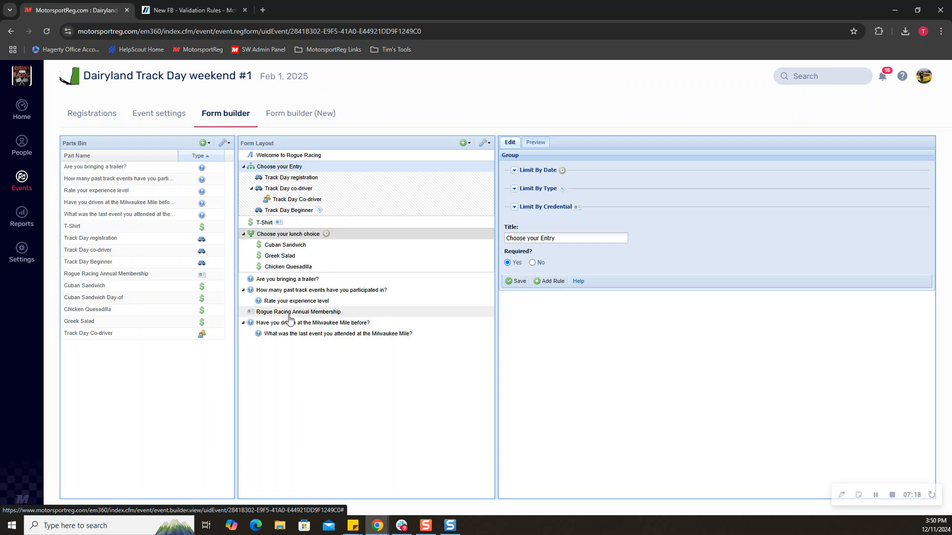
left_click(549, 281)
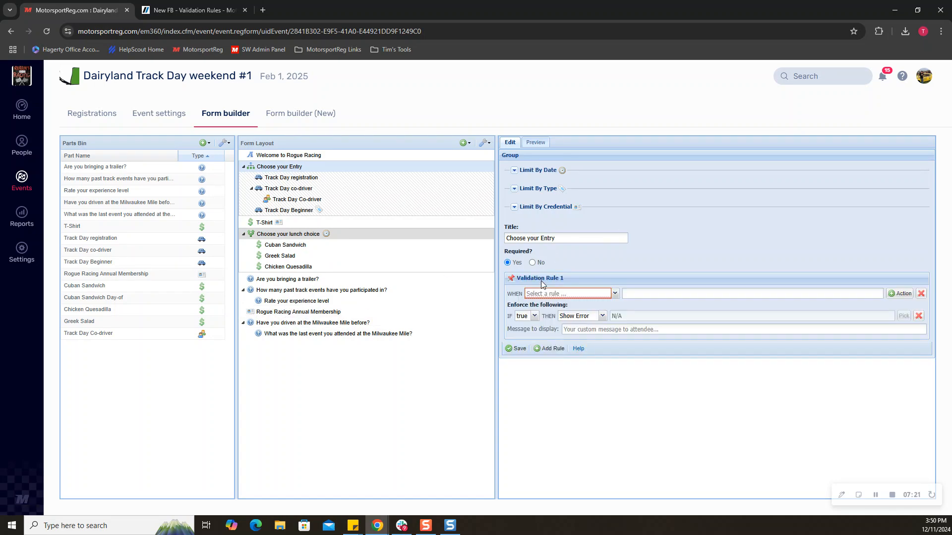
left_click(615, 294)
left_click(604, 326)
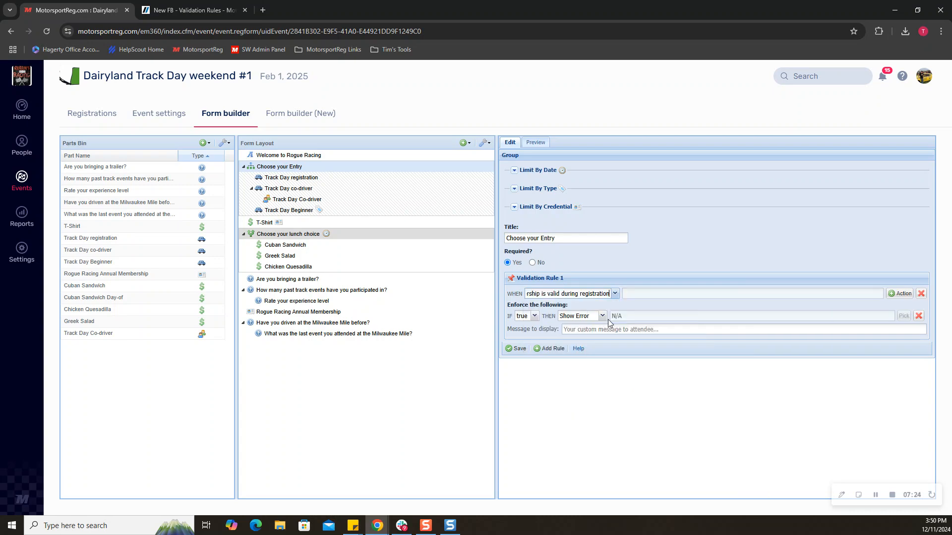
left_click(617, 294)
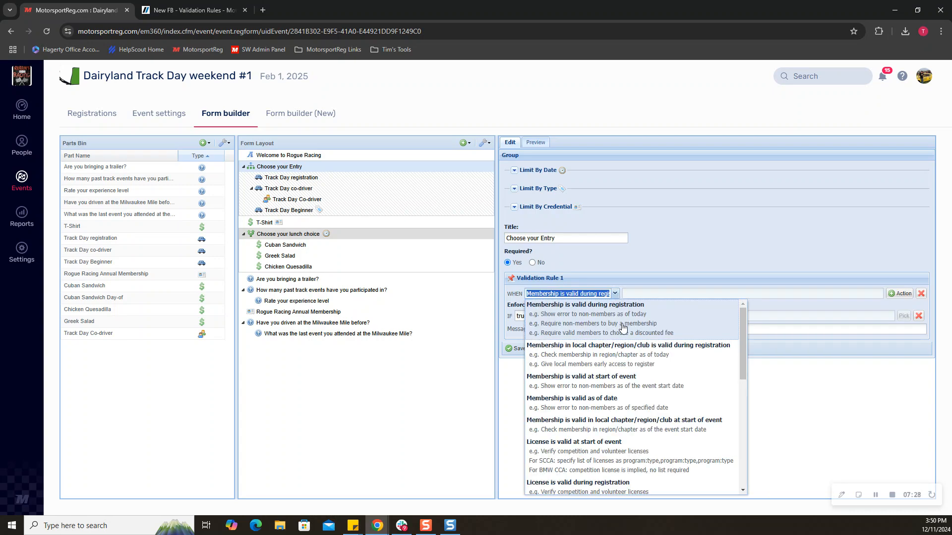
left_click(641, 254)
- Set the rule to require Rogue Racing Annual Membership when the condition is false, and save the group
left_click(535, 317)
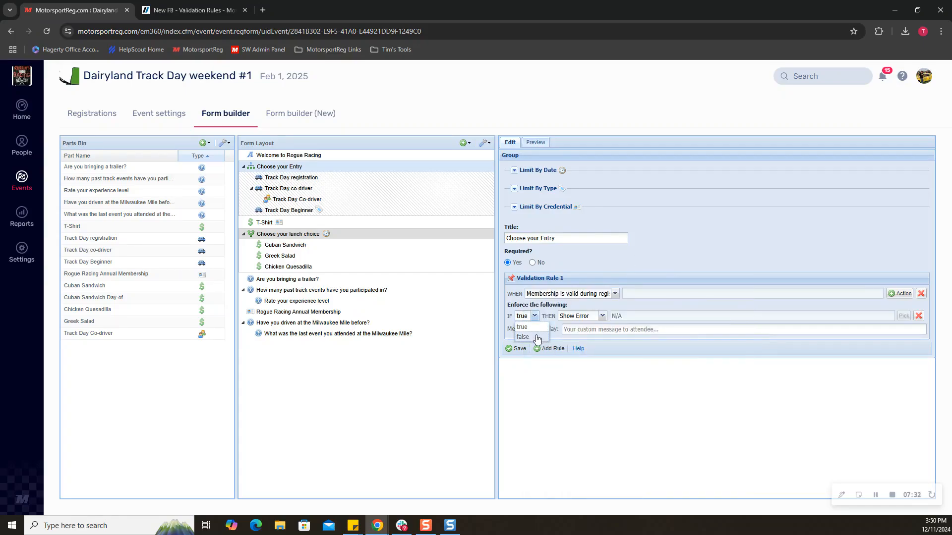
left_click(601, 318)
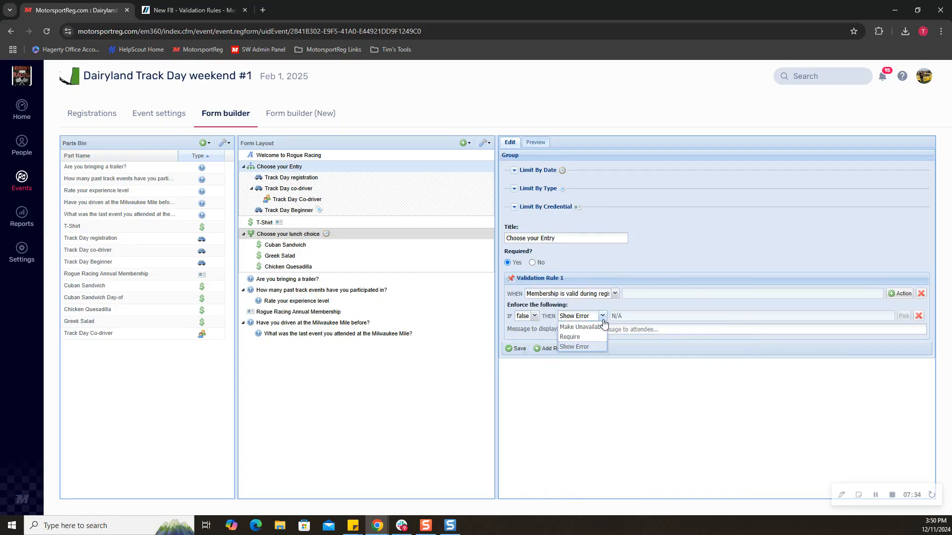
left_click(570, 336)
scroll(517, 322, "down", 3)
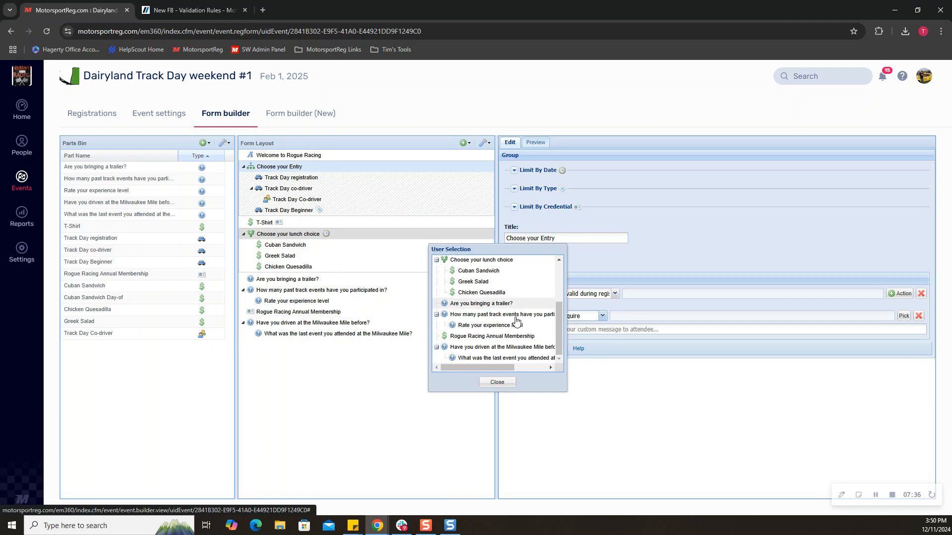
left_click(511, 338)
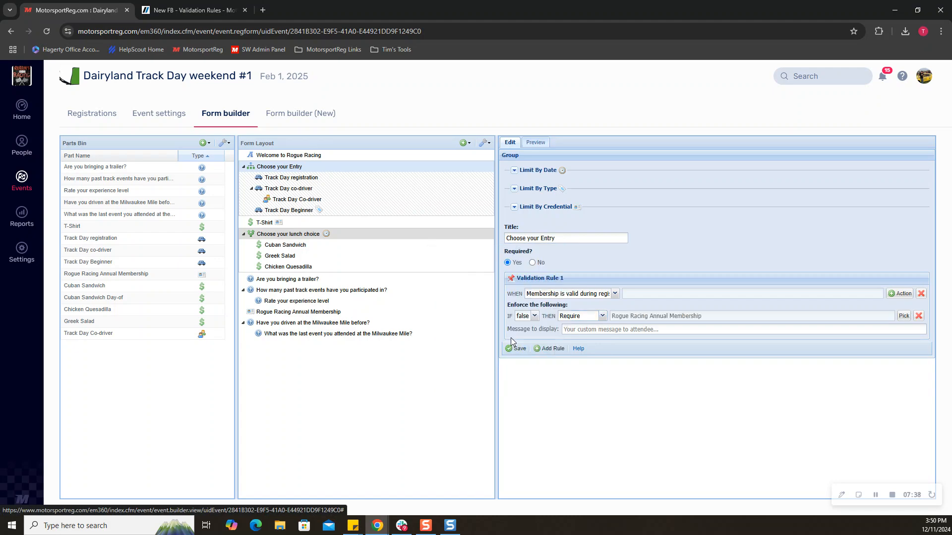
left_click(519, 349)
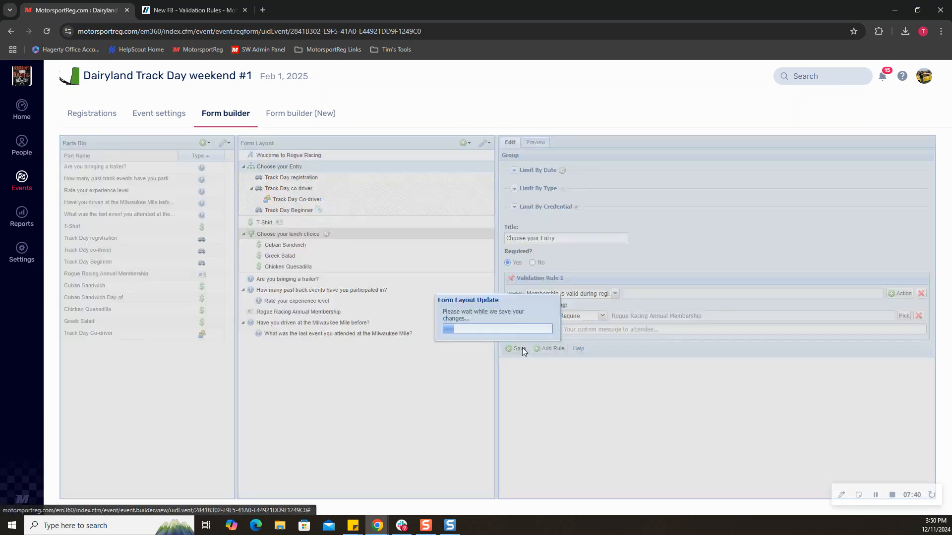
- In the form preview, choose Track Day registration with the 1973 Cadillac Deville #96, class GT3 and group Intermediate
left_click(532, 146)
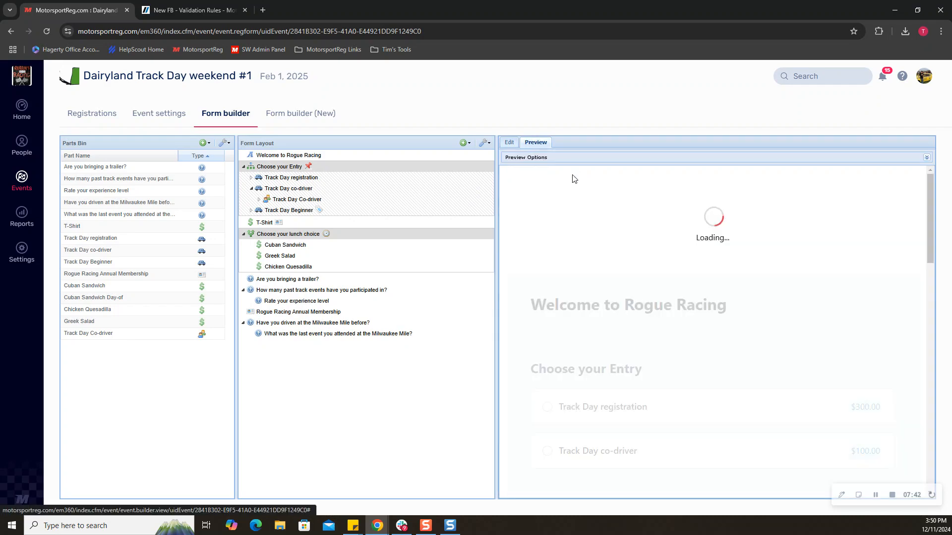
scroll(737, 278, "down", 2)
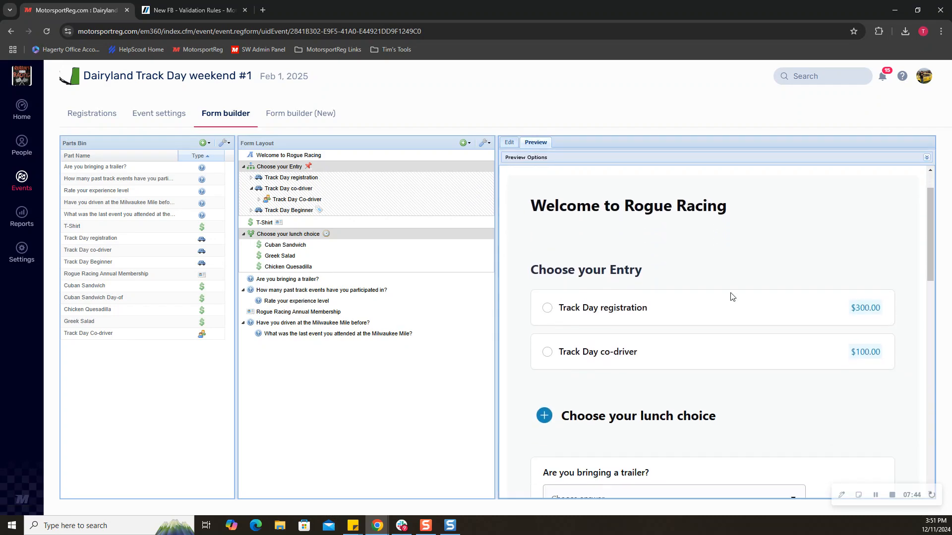
left_click(646, 309)
scroll(713, 284, "down", 2)
left_click(714, 285)
left_click(699, 356)
scroll(699, 357, "down", 2)
left_click(694, 253)
left_click(701, 325)
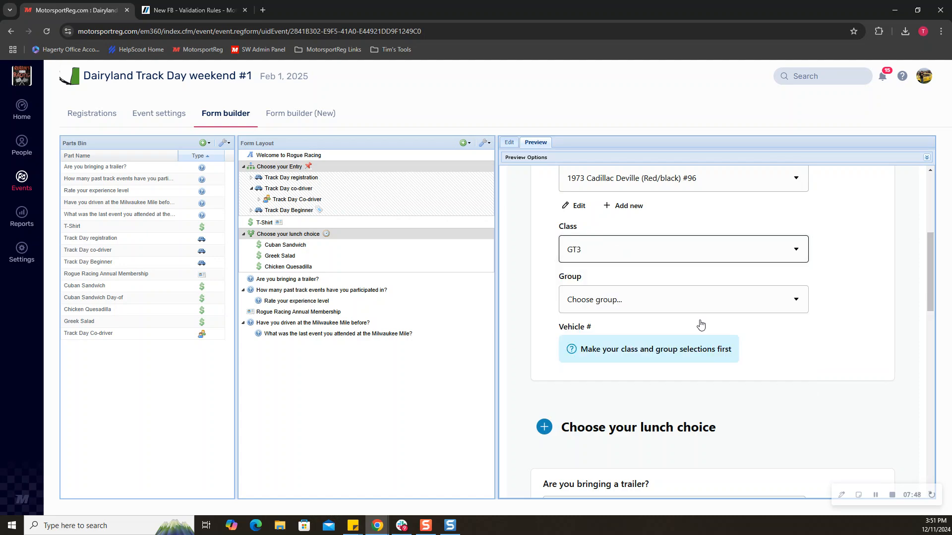
left_click(711, 294)
left_click(709, 351)
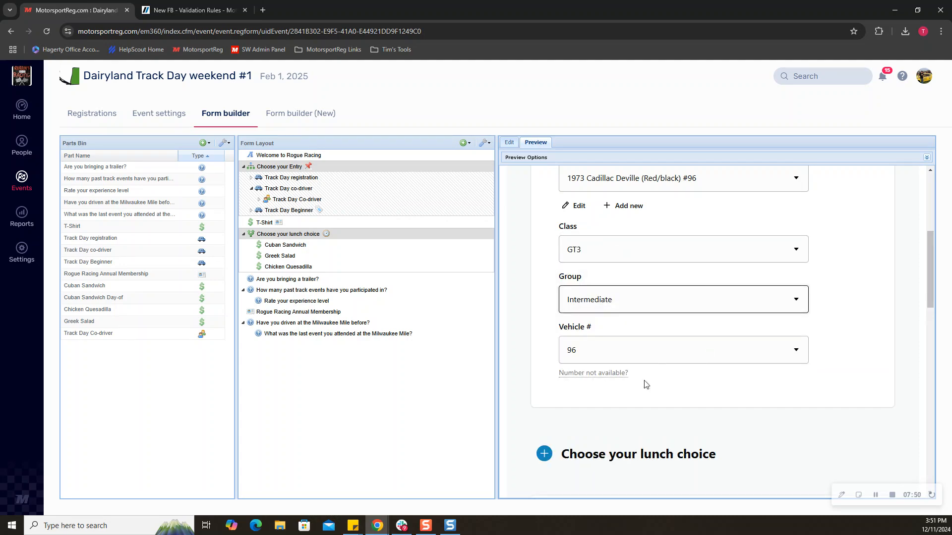
- Answer the preview questions: trailer Yes, past track events 0-3, experience level Intermediate, and driven at the Milwaukee Mile No
scroll(646, 384, "down", 6)
scroll(695, 380, "up", 1)
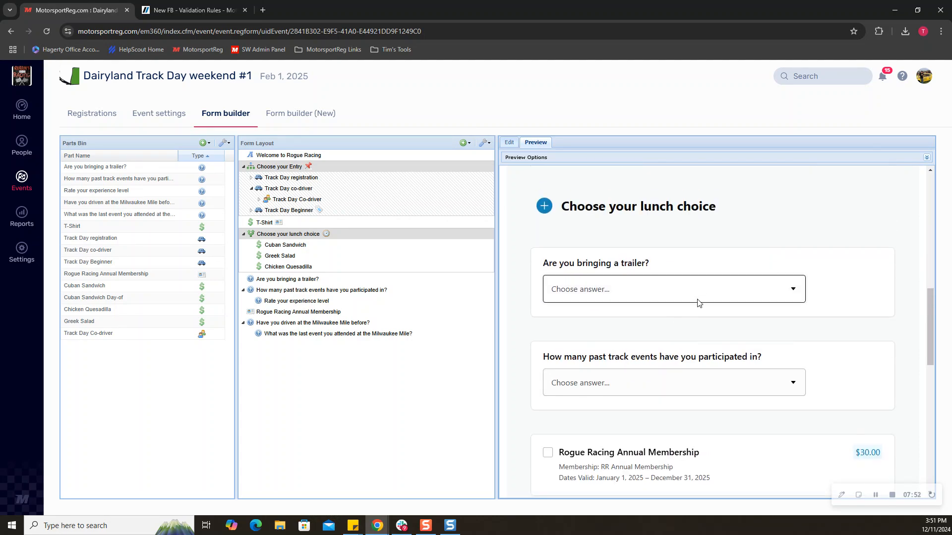
left_click(699, 294)
left_click(688, 323)
scroll(697, 325, "down", 1)
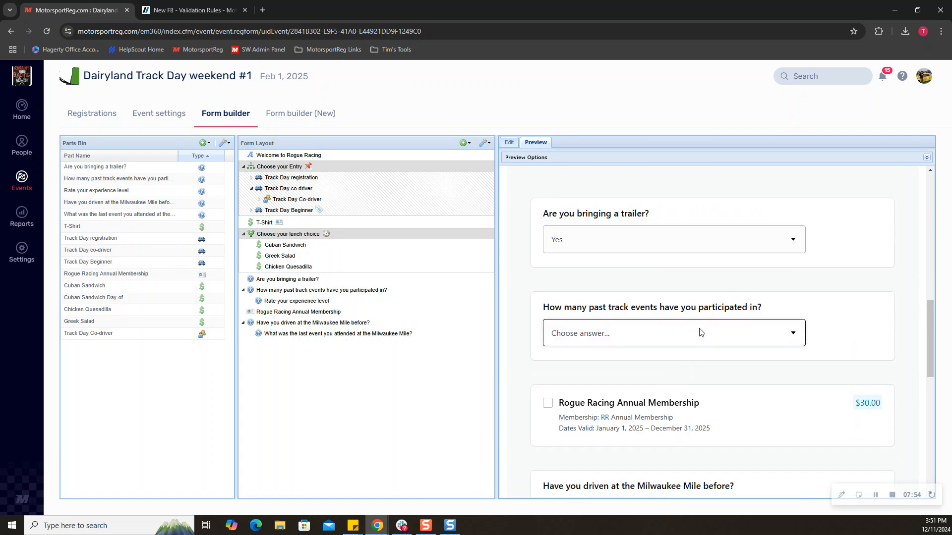
left_click(700, 334)
left_click(690, 366)
scroll(687, 370, "down", 5)
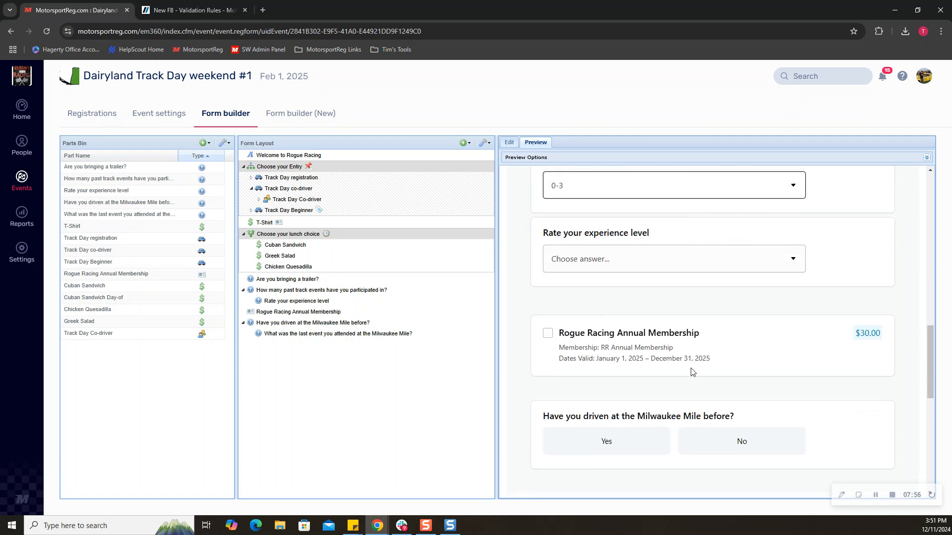
left_click(707, 207)
left_click(691, 259)
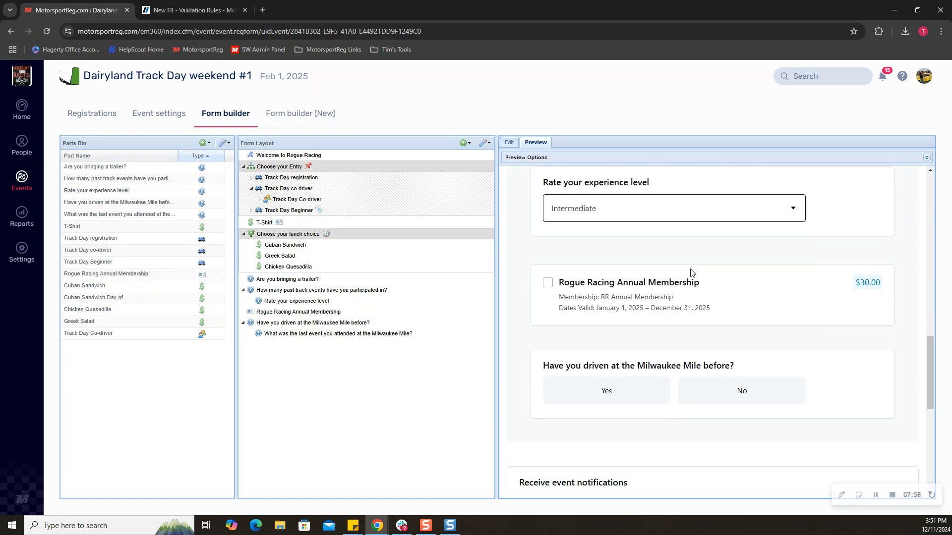
scroll(688, 268, "down", 2)
left_click(719, 296)
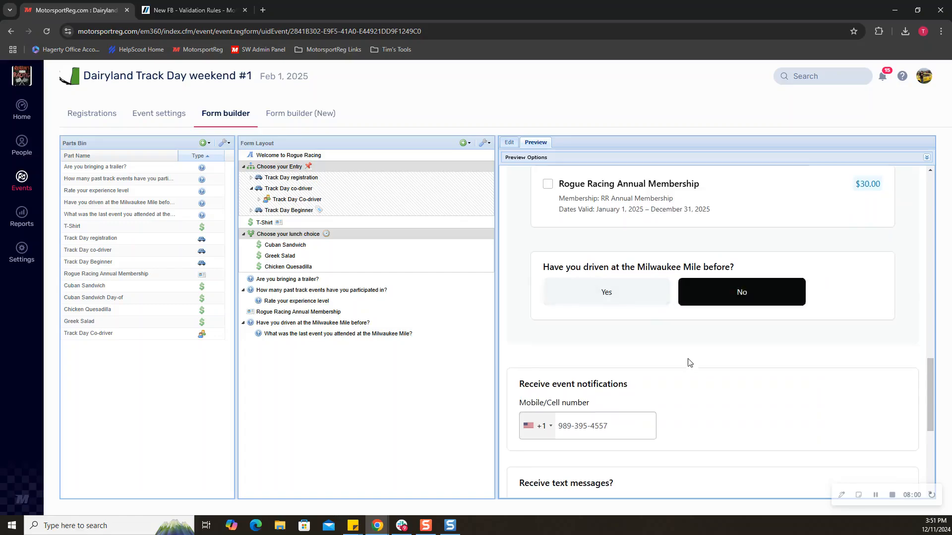
- Accept the cancellation terms in the preview and try to proceed to checkout without the annual membership
scroll(686, 361, "down", 2)
scroll(601, 439, "down", 3)
left_click(535, 401)
left_click(558, 463)
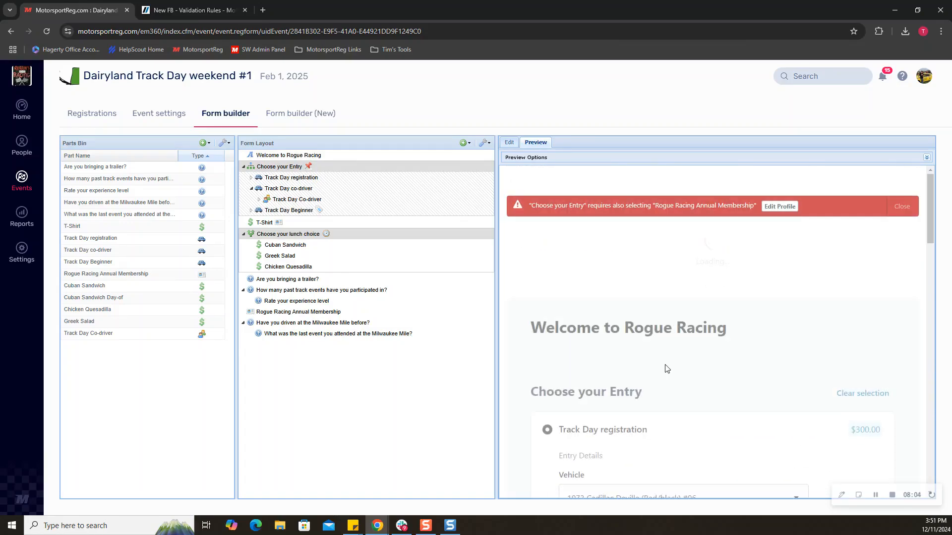
- Add the Rogue Racing Annual Membership to the preview registration and proceed to checkout
scroll(770, 321, "down", 2)
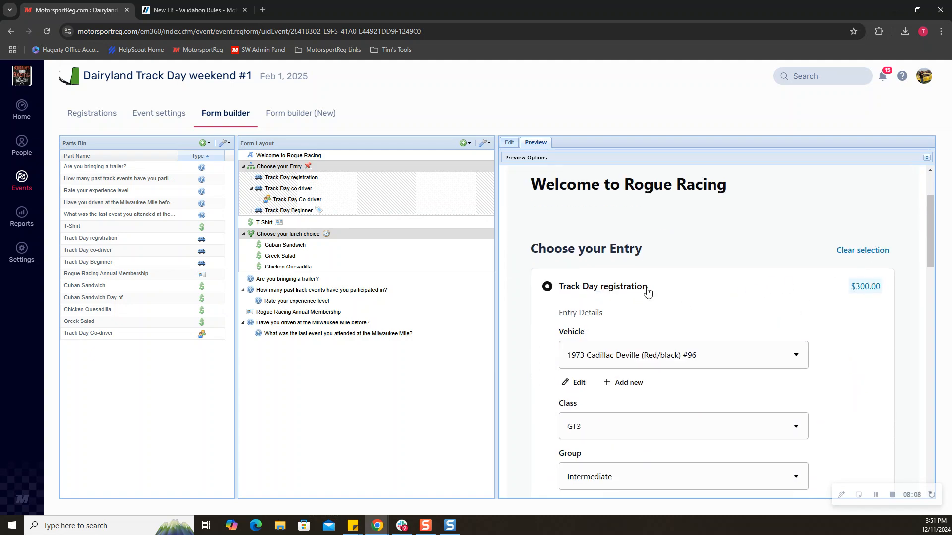
scroll(662, 296, "down", 10)
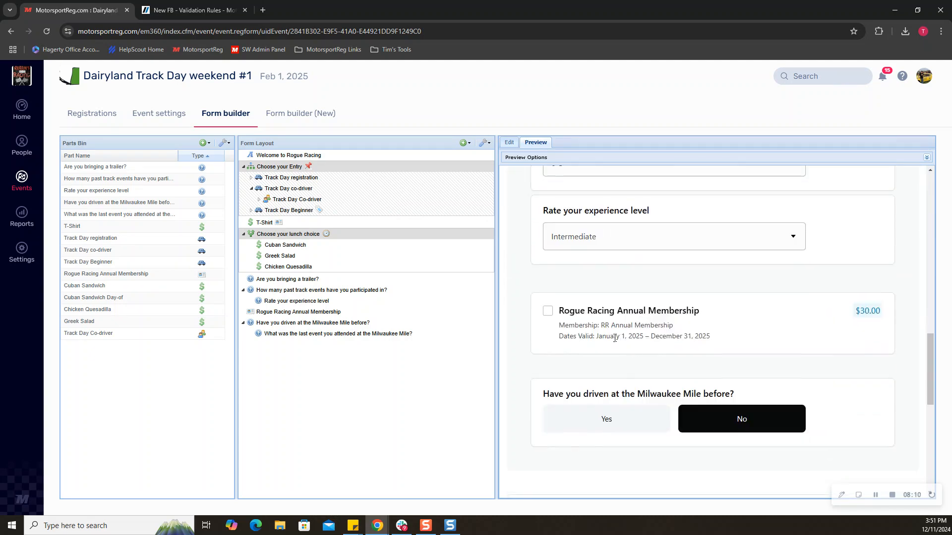
left_click(547, 311)
scroll(637, 348, "down", 8)
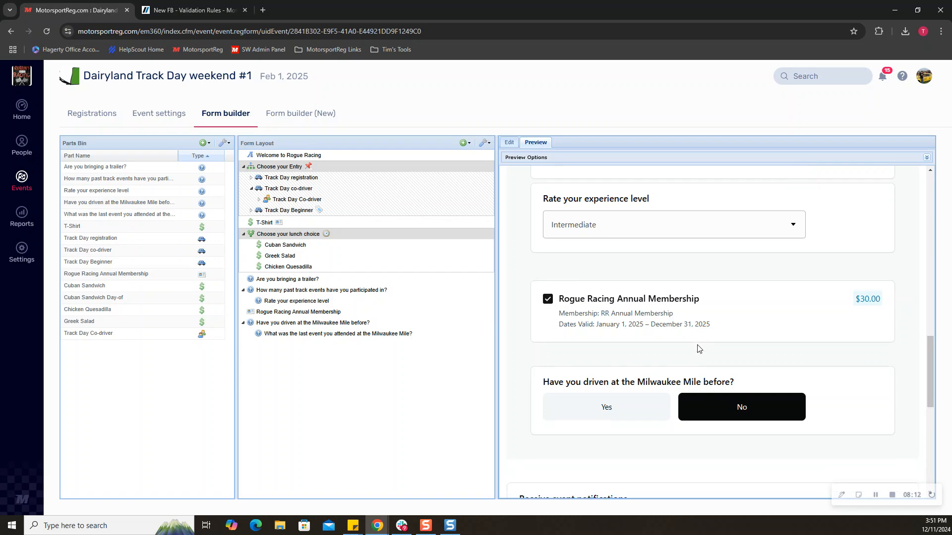
scroll(591, 457, "down", 1)
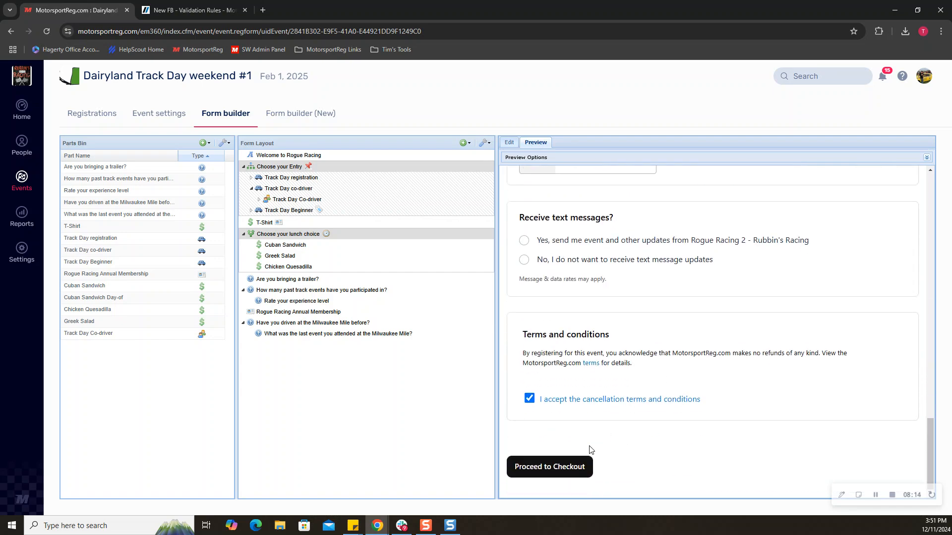
left_click(604, 461)
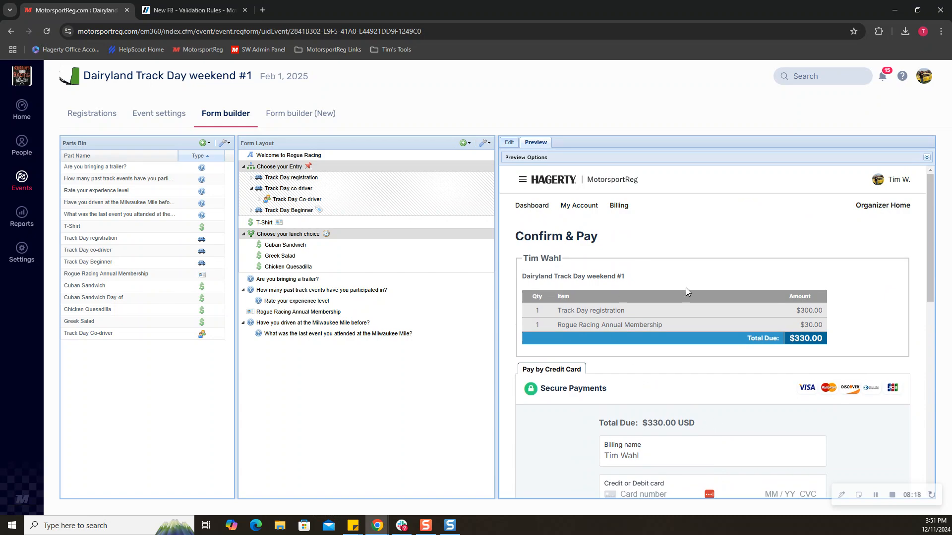
- Add an attendee to the Dairyland event, picking the second match for a partial e-mail search, and open their registration form
left_click(96, 114)
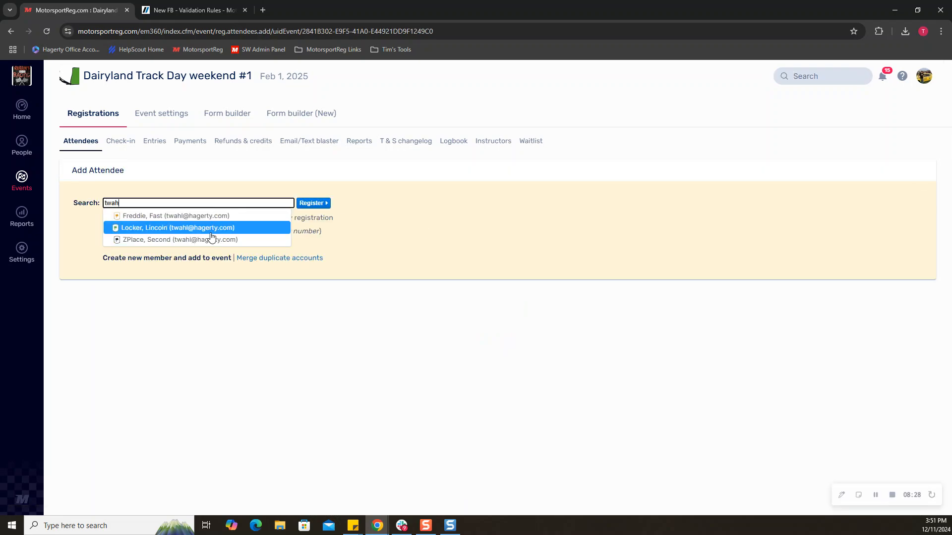
left_click(217, 232)
left_click(308, 204)
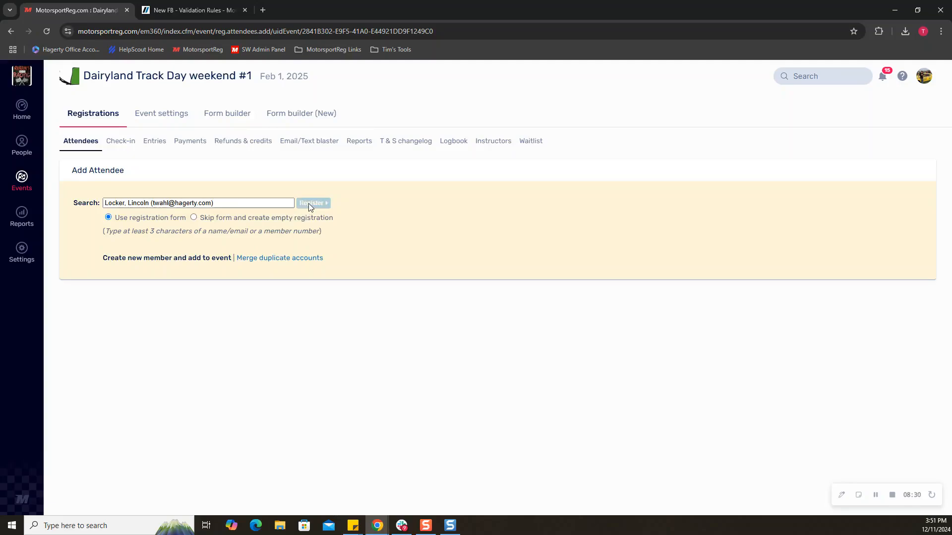
- Choose Track Day registration for the attendee with the 1967 Amphicar 770 (Fjord Green) #770, class Street Stock and group Novice
scroll(276, 253, "down", 1)
left_click(143, 283)
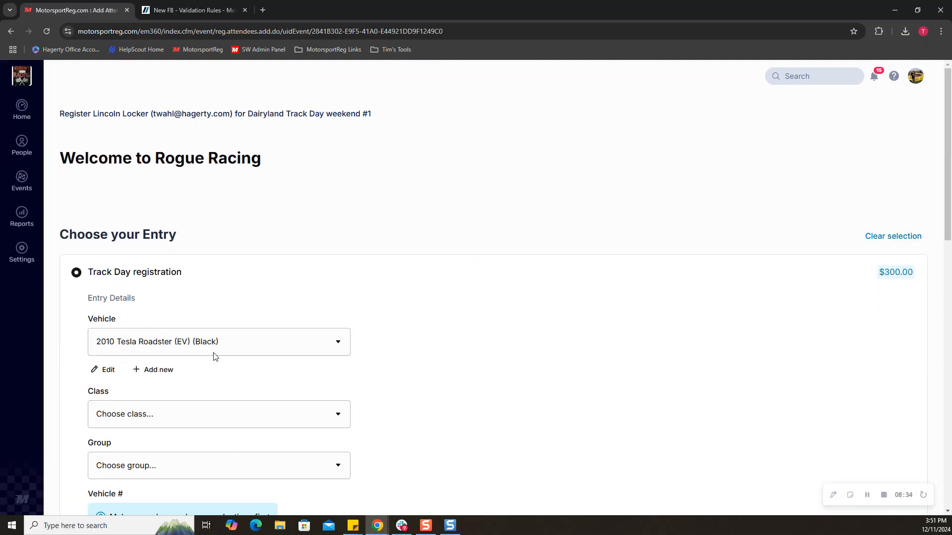
left_click(218, 346)
left_click(213, 447)
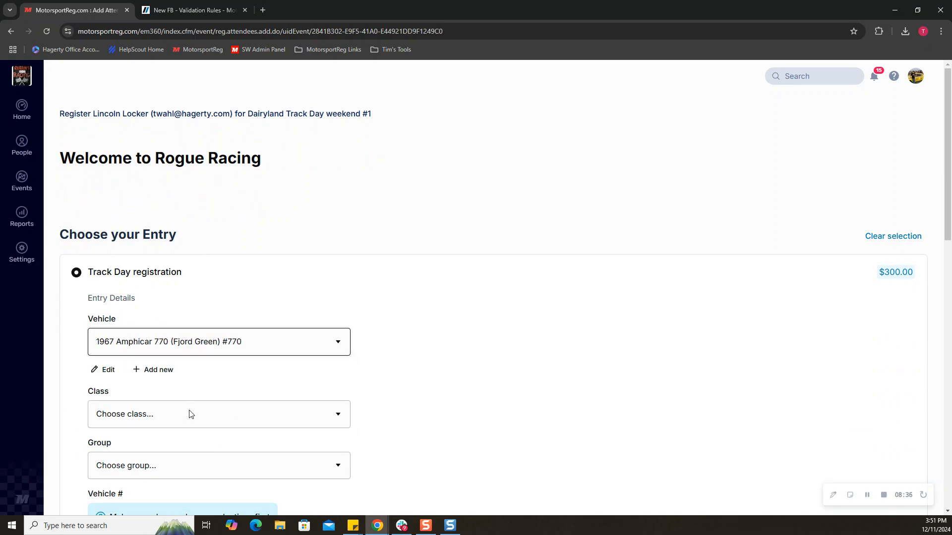
left_click(195, 419)
left_click(185, 338)
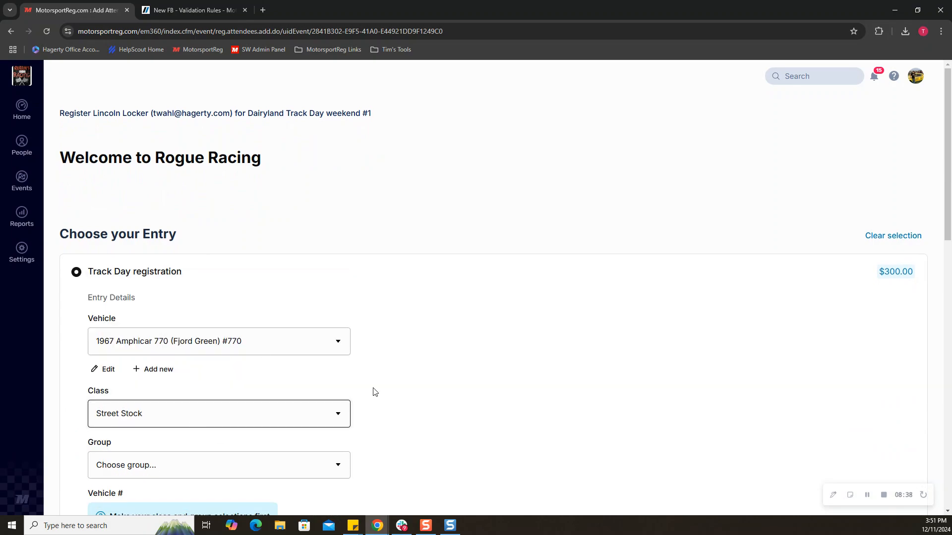
scroll(195, 308, "down", 3)
left_click(196, 322)
left_click(197, 353)
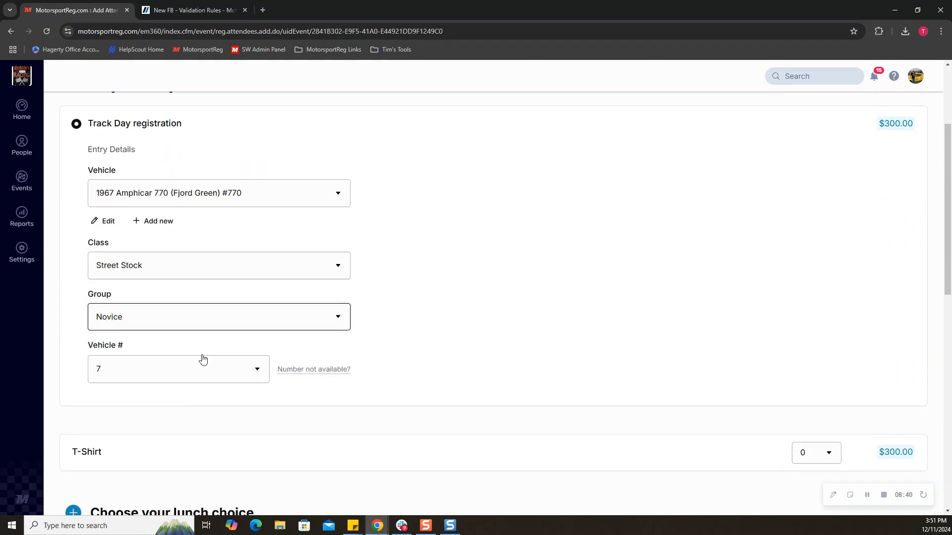
- Answer the trailer question with "What's a trailer?", past track events with 10+, and experience level with Novice
scroll(217, 361, "down", 5)
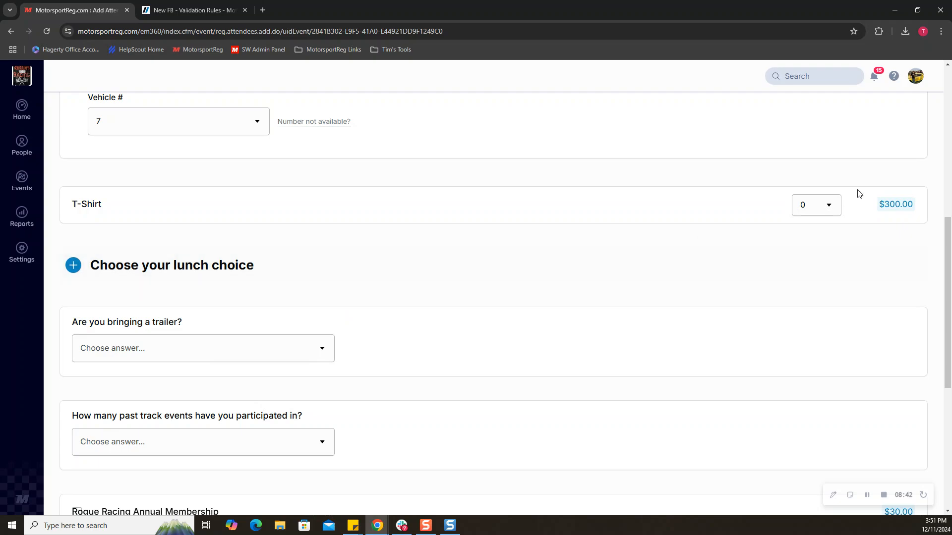
scroll(362, 278, "down", 2)
left_click(216, 242)
left_click(181, 310)
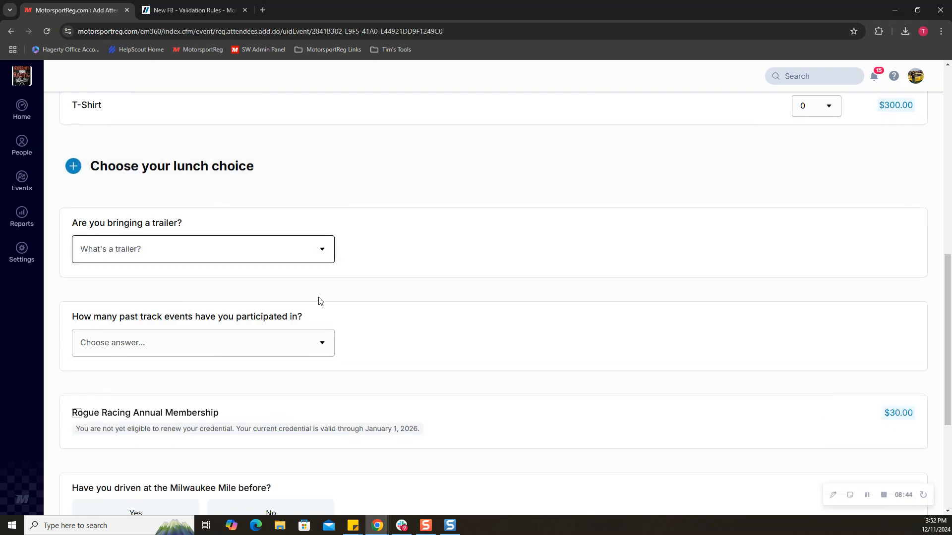
scroll(319, 302, "down", 2)
left_click(213, 243)
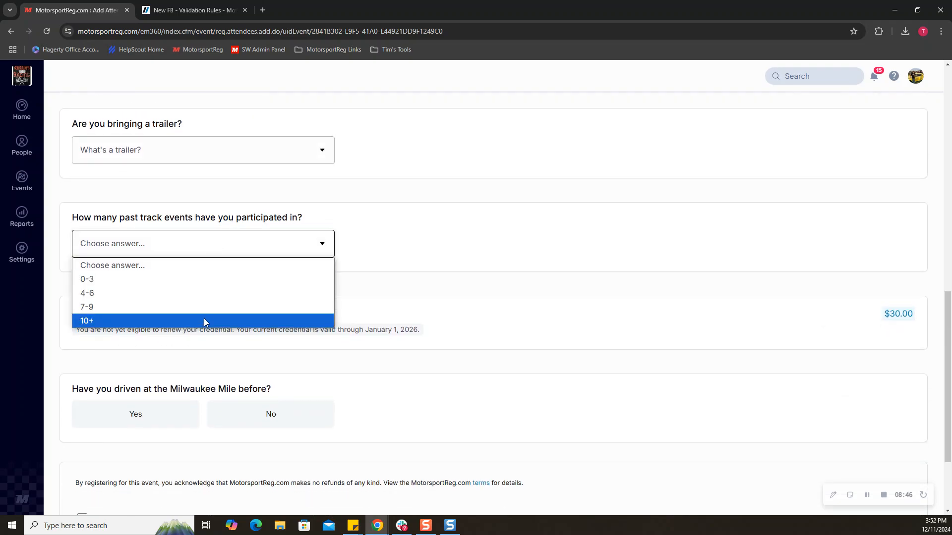
left_click(204, 321)
scroll(238, 297, "down", 3)
left_click(242, 171)
left_click(218, 204)
- Answer Yes to having driven the Milwaukee Mile with last event "Tractor event", accept the cancellation terms, and save the registration
scroll(287, 232, "down", 1)
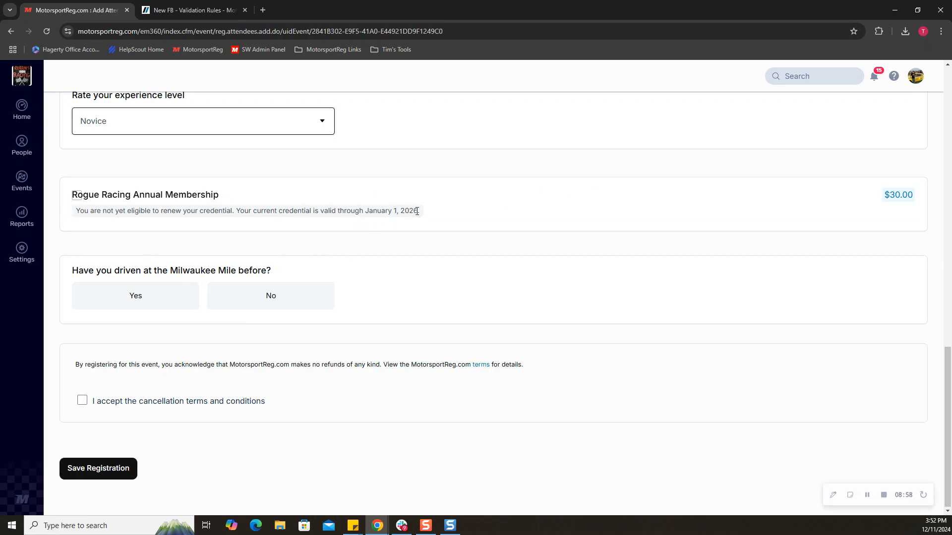
left_click(157, 294)
left_click(218, 371)
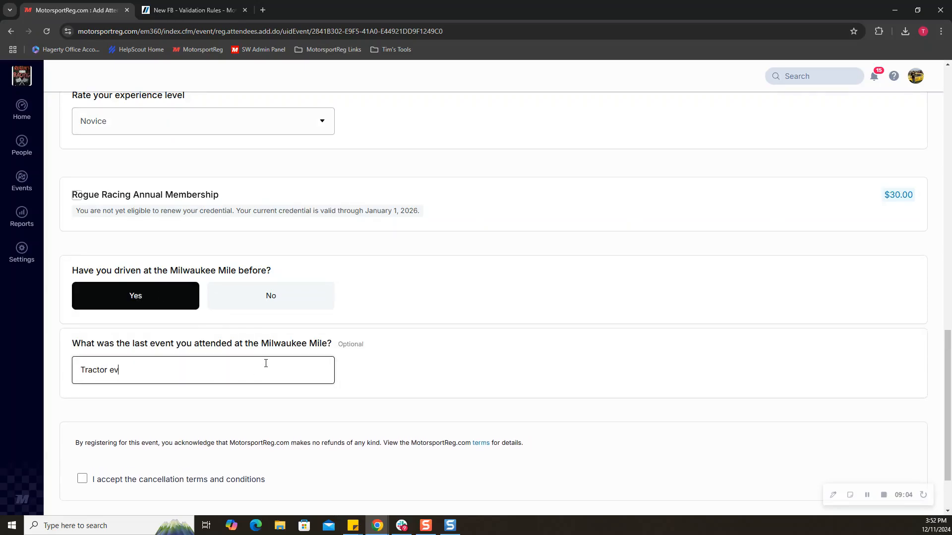
scroll(219, 365, "down", 2)
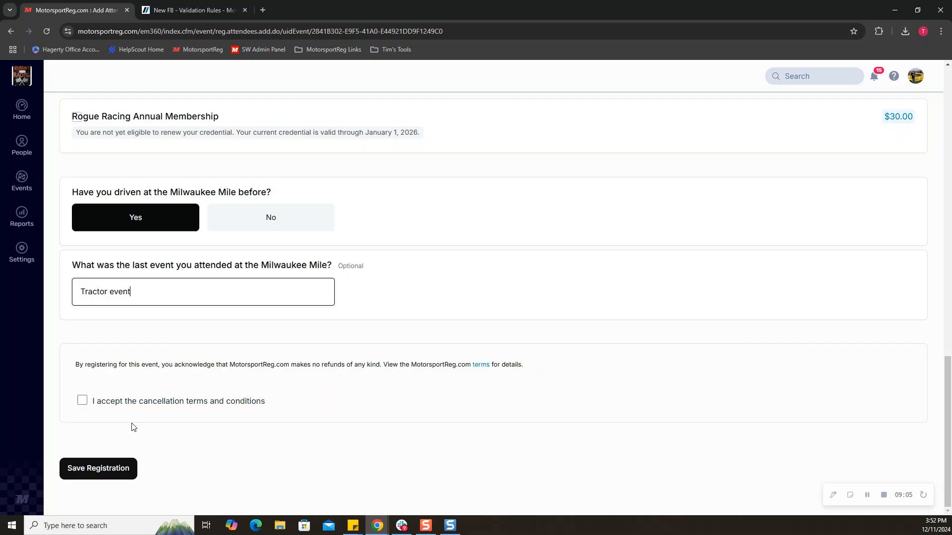
left_click(82, 401)
left_click(118, 469)
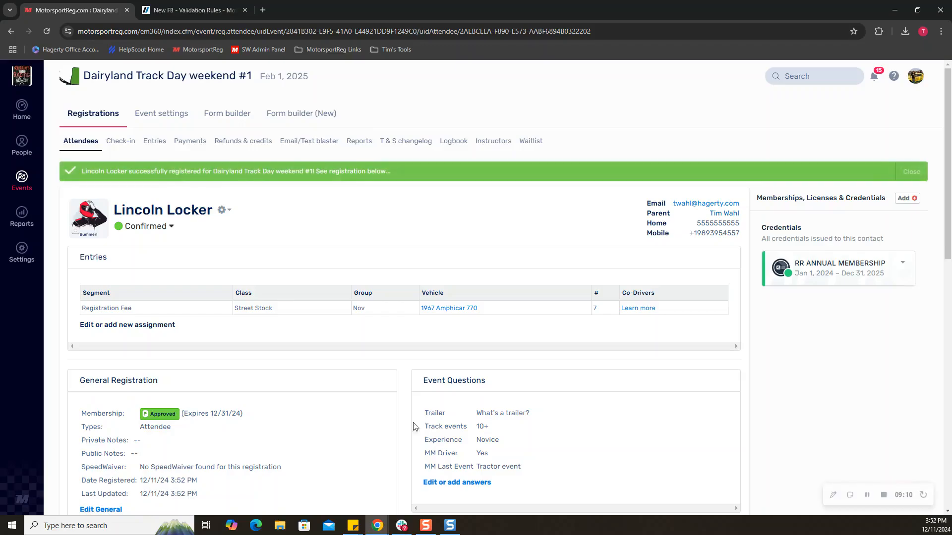
- Add another attendee to the Dairyland event, picking the first match for a partial e-mail search, and open their registration form
left_click(72, 144)
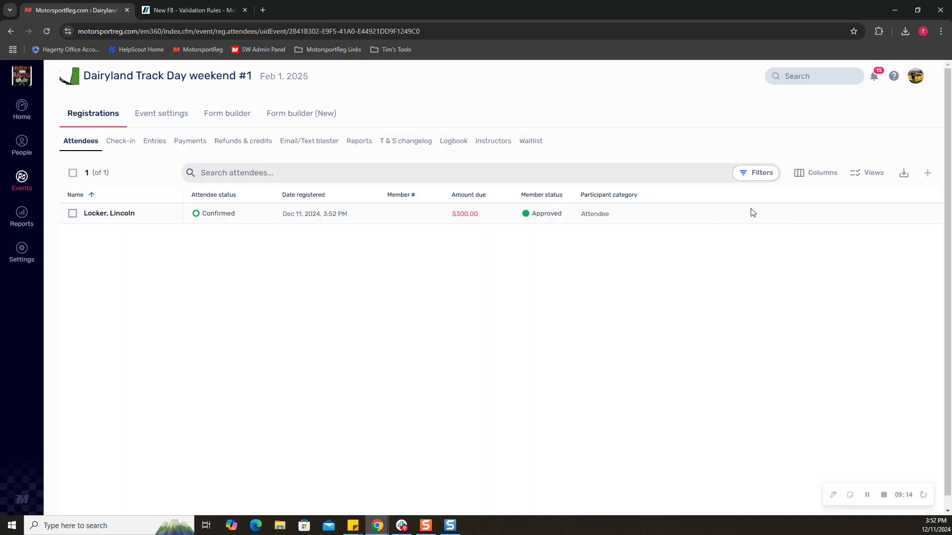
left_click(927, 173)
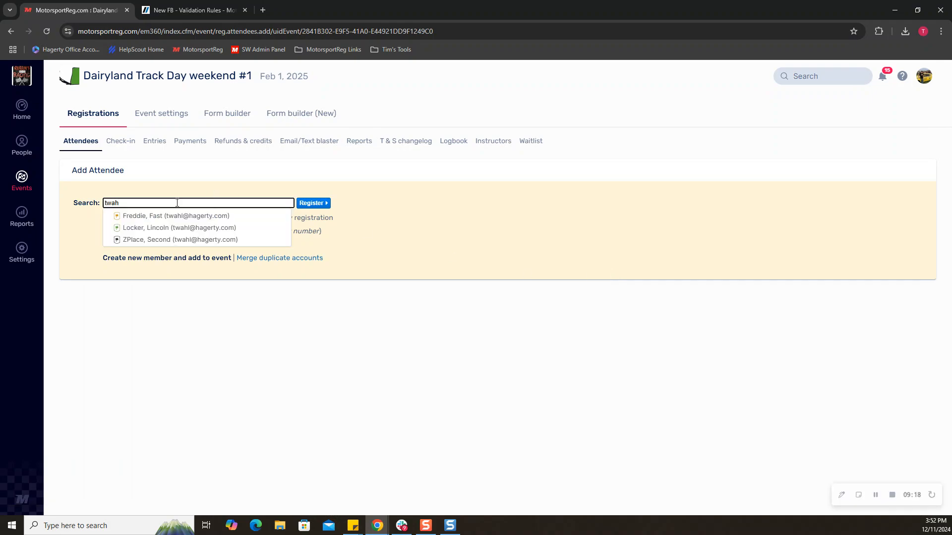
left_click(171, 217)
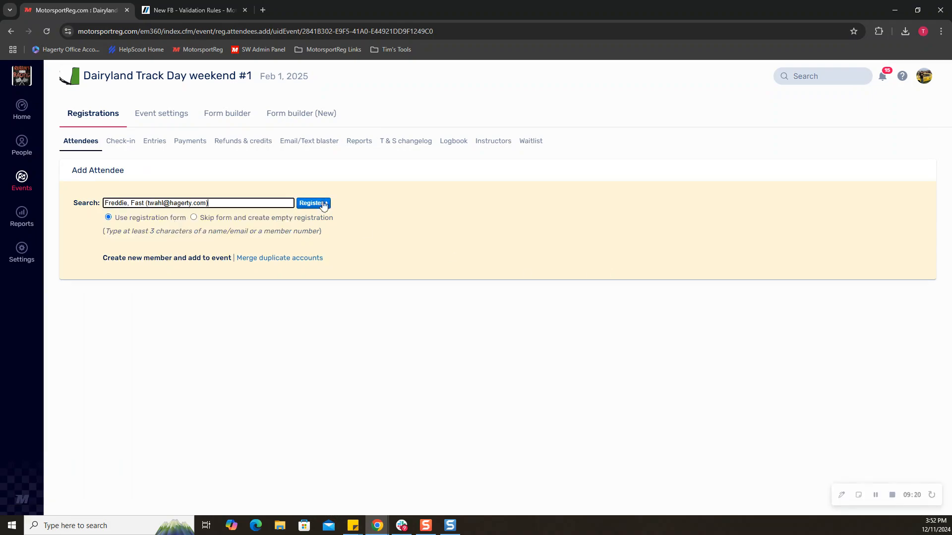
left_click(325, 203)
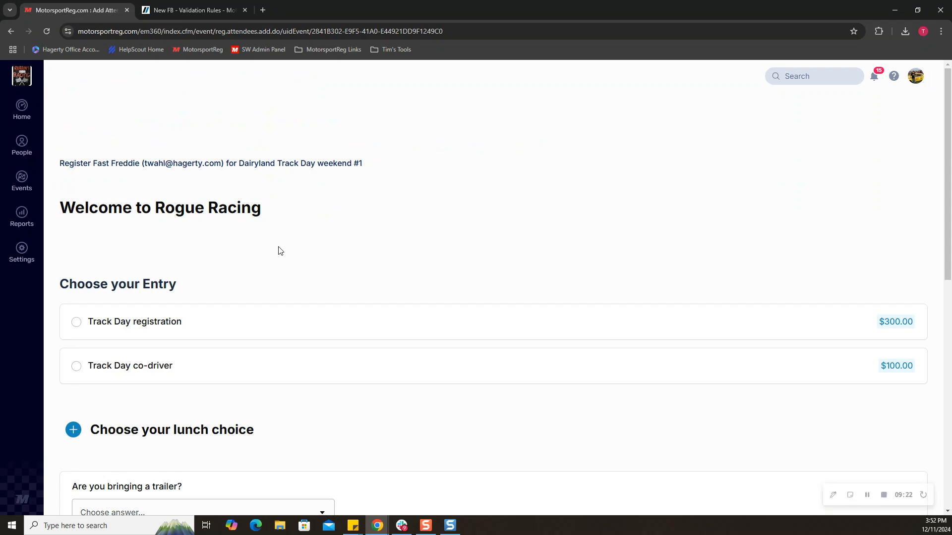
- Choose Track Day registration with the 1975 Oldsmobile Cutlass, The "Crash Cab" (Taxi Cab Yellow), class GT1 and group Intermediate
scroll(148, 307, "down", 1)
left_click(170, 272)
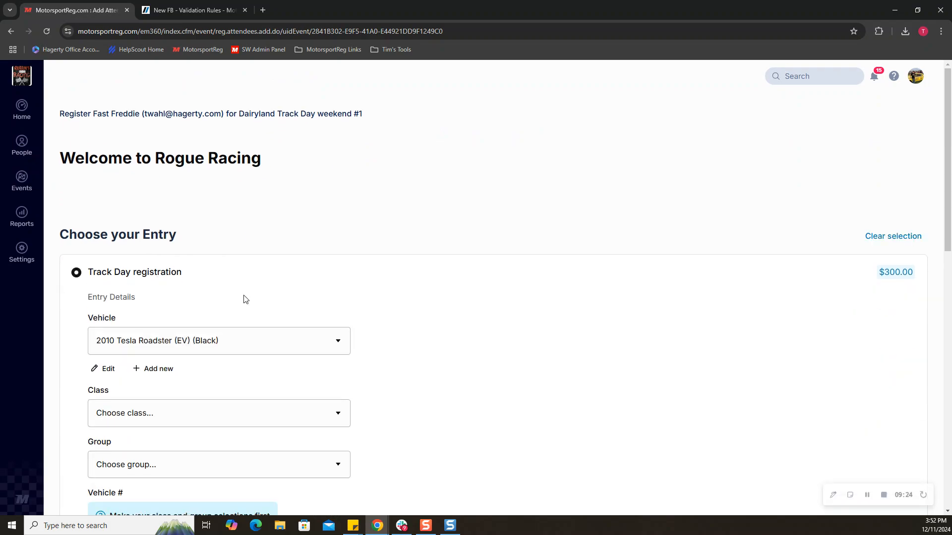
scroll(243, 298, "down", 1)
scroll(248, 300, "down", 1)
left_click(236, 248)
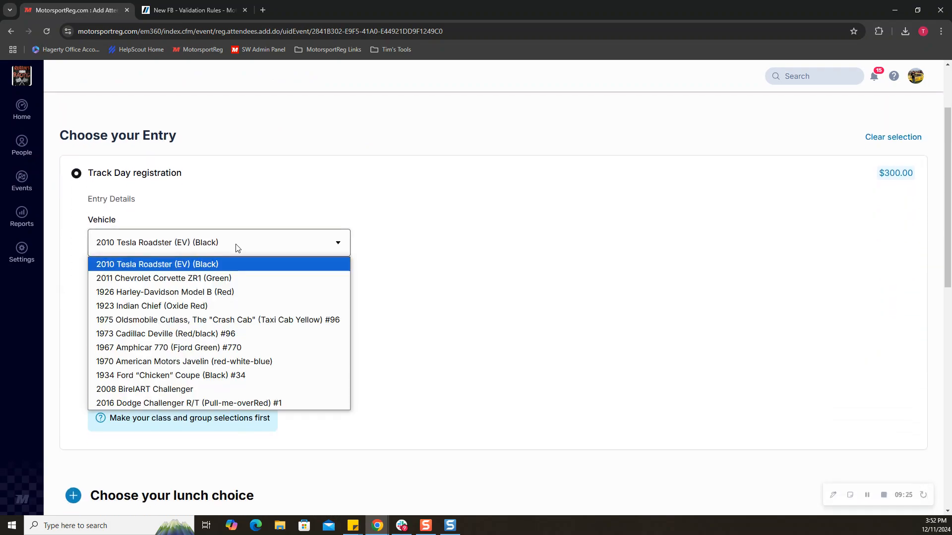
left_click(222, 321)
left_click(226, 316)
left_click(218, 351)
left_click(239, 372)
left_click(229, 419)
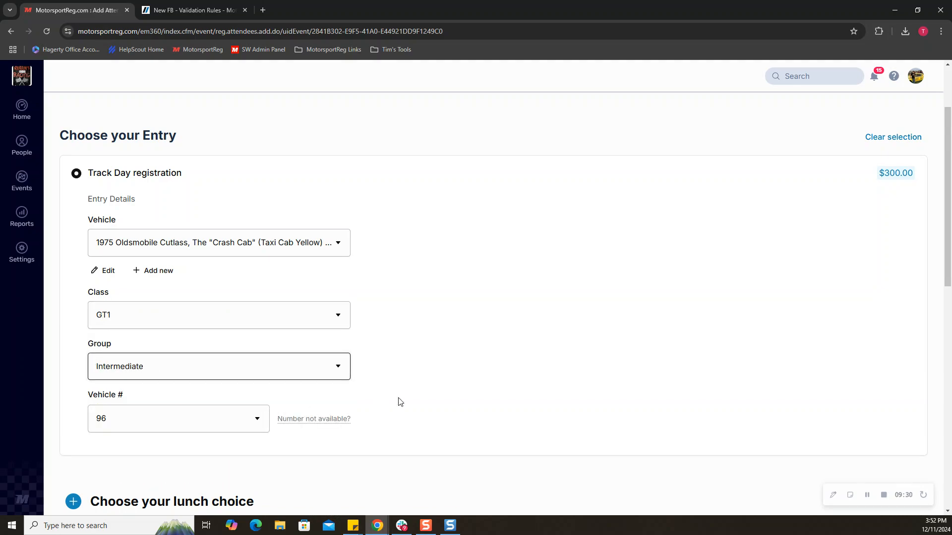
- Answer No to bringing a trailer, 0-3 for past track events, and Advanced for experience level
scroll(398, 400, "down", 8)
left_click(184, 192)
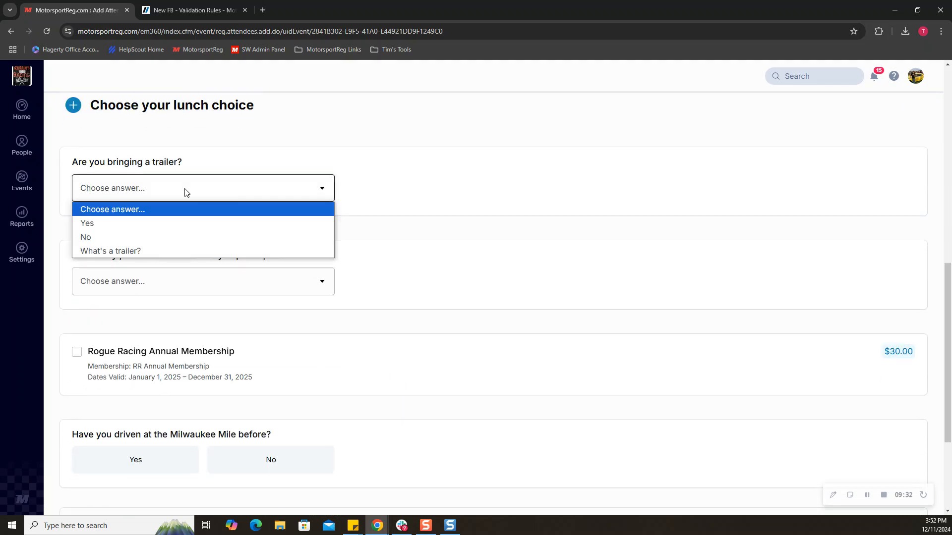
left_click(209, 239)
left_click(240, 287)
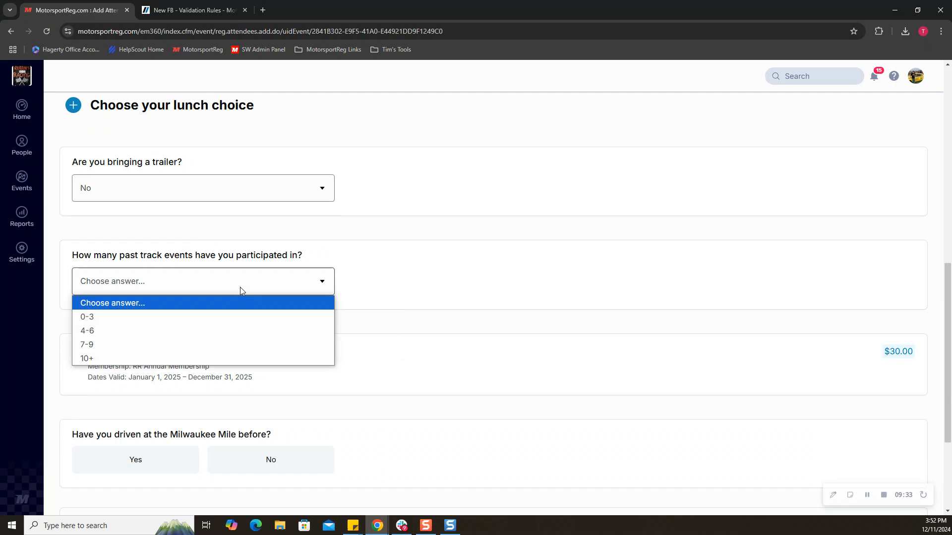
left_click(234, 324)
scroll(382, 317, "down", 2)
left_click(234, 258)
left_click(220, 317)
- Answer No to having driven the Milwaukee Mile, accept the cancellation terms, and try to save the registration without the annual membership
scroll(219, 323, "down", 2)
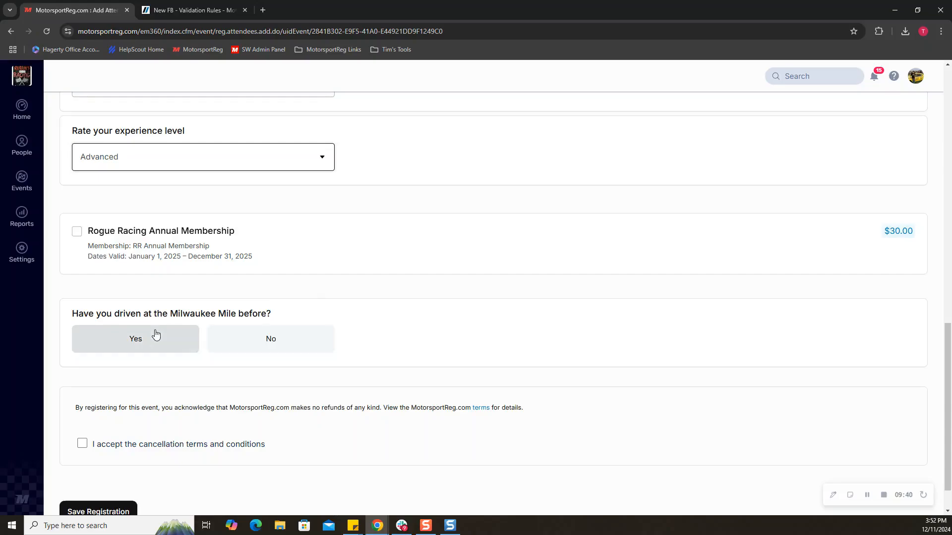
left_click(246, 339)
scroll(113, 346, "down", 1)
left_click(83, 400)
left_click(102, 468)
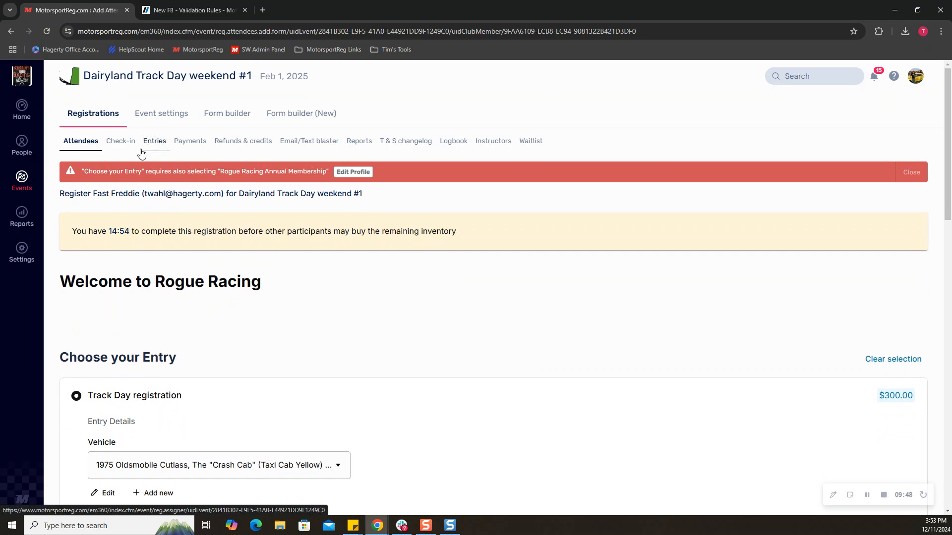
- Add the Rogue Racing Annual Membership to the attendee's registration and save it again
scroll(148, 322, "down", 3)
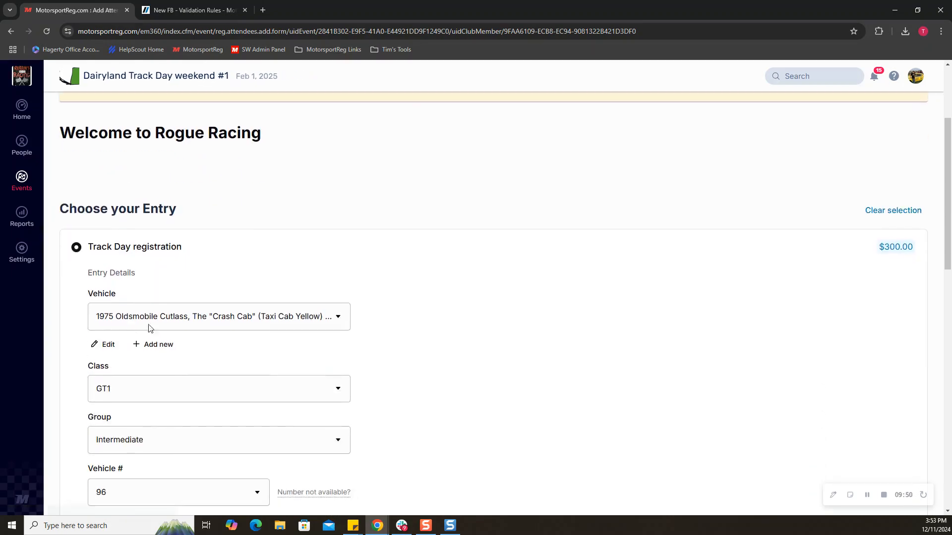
scroll(373, 392, "up", 3)
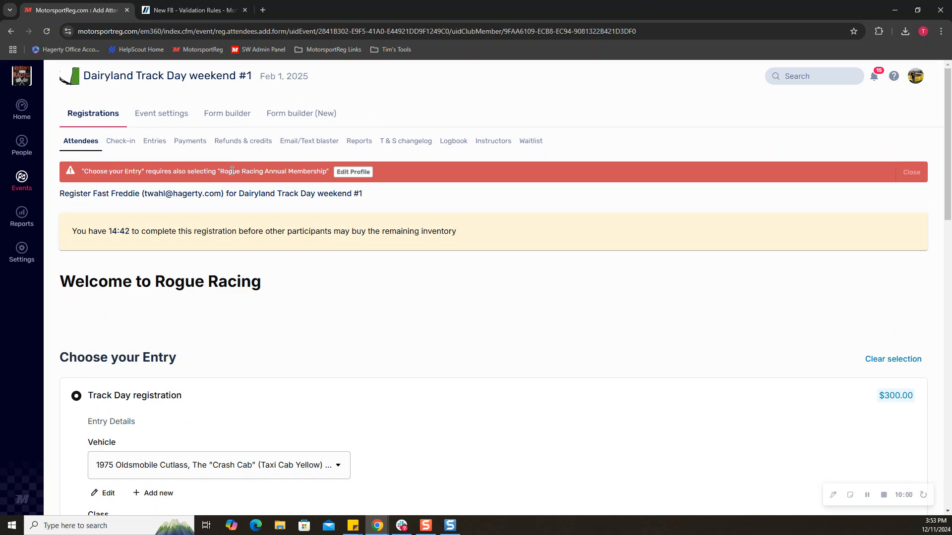
scroll(424, 360, "down", 8)
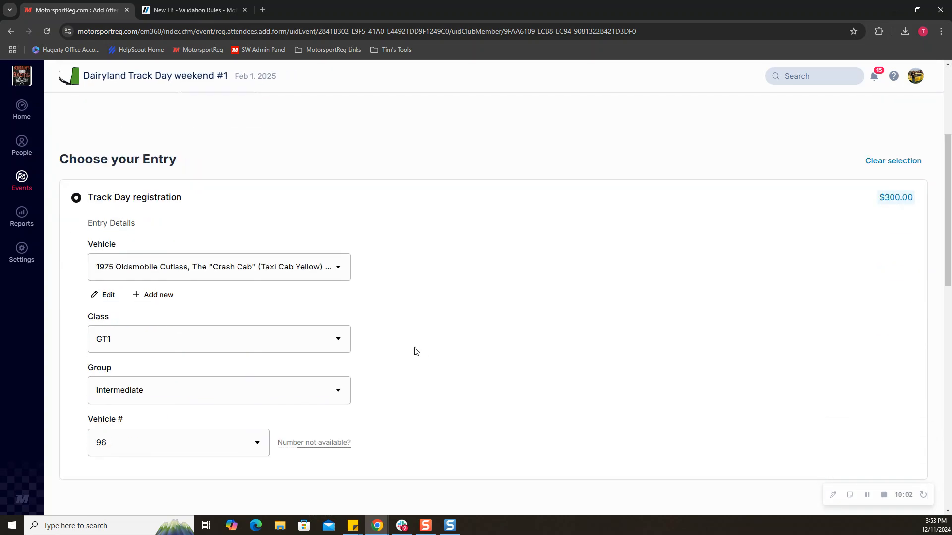
scroll(439, 346, "down", 2)
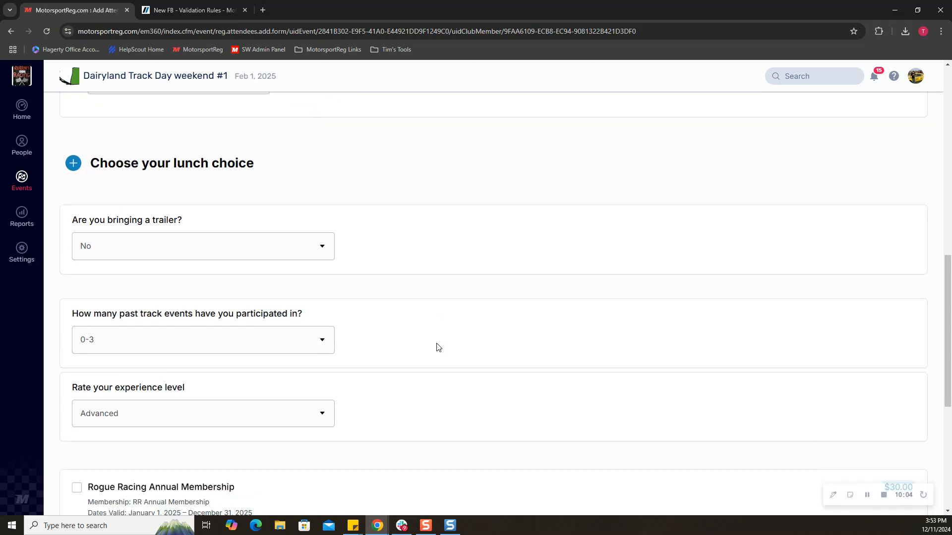
scroll(435, 347, "up", 10)
scroll(436, 347, "up", 1)
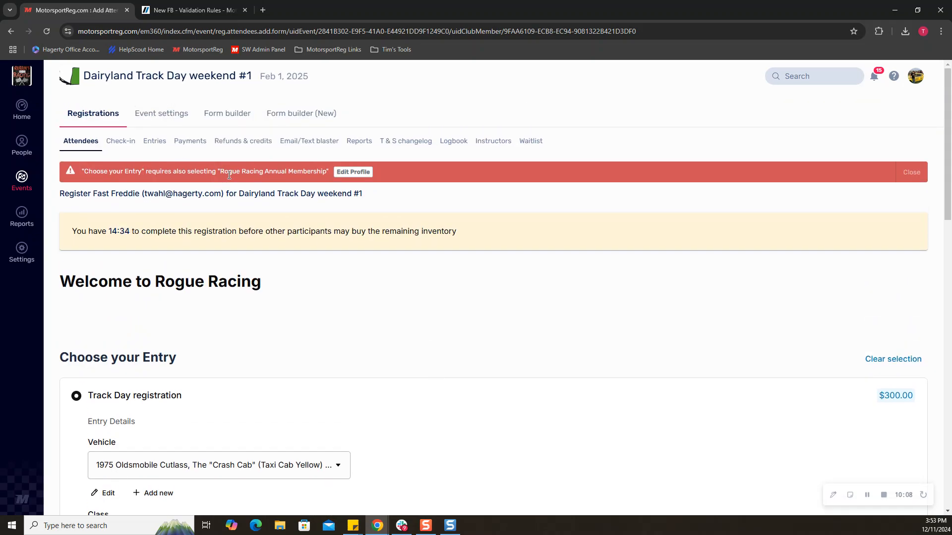
scroll(319, 355, "down", 10)
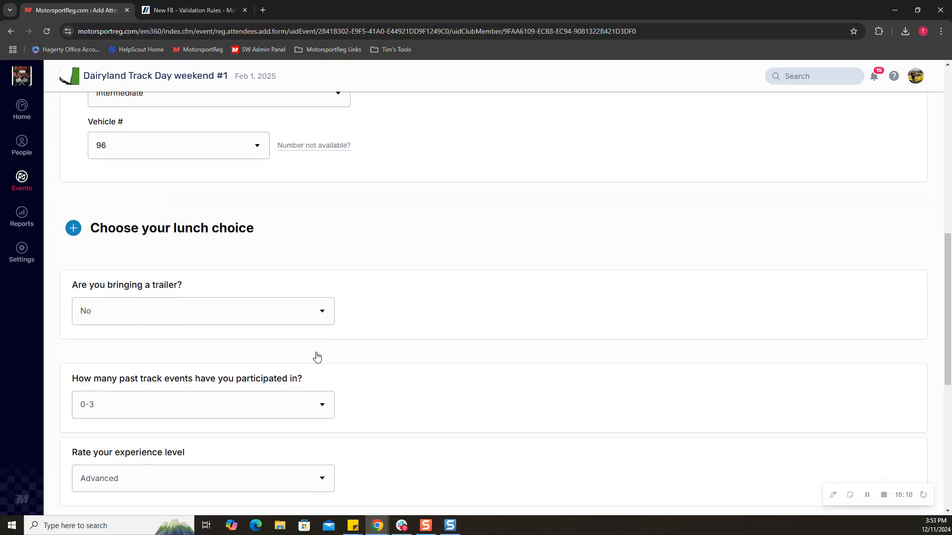
scroll(317, 356, "down", 3)
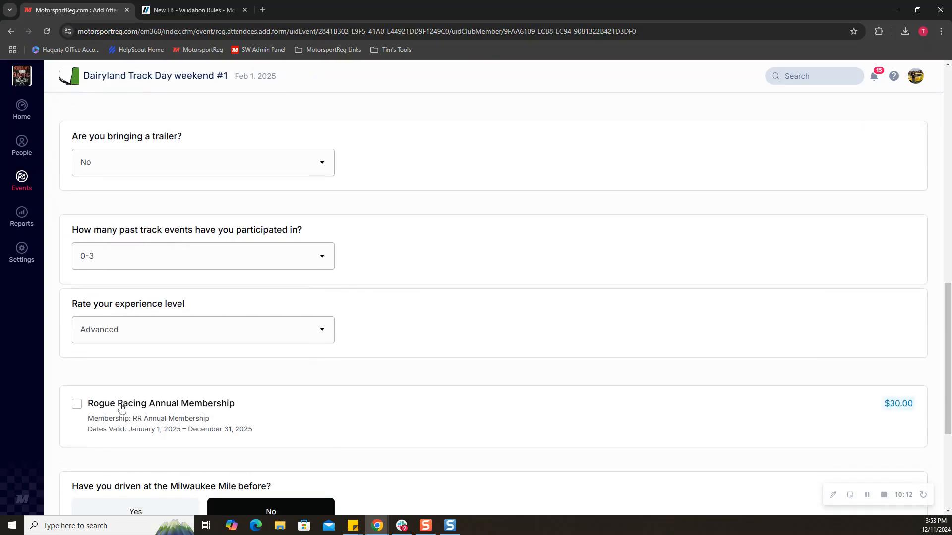
scroll(312, 372, "down", 1)
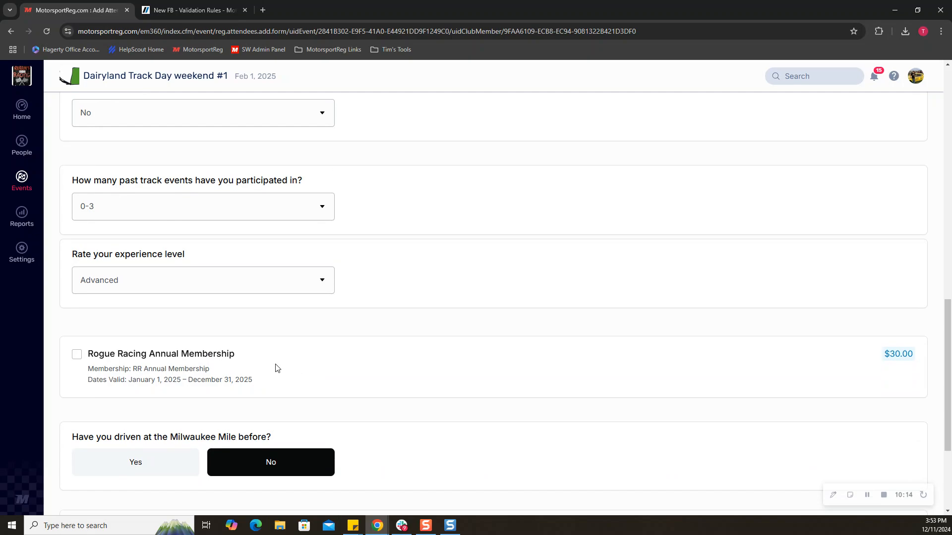
left_click(78, 355)
scroll(280, 344, "down", 3)
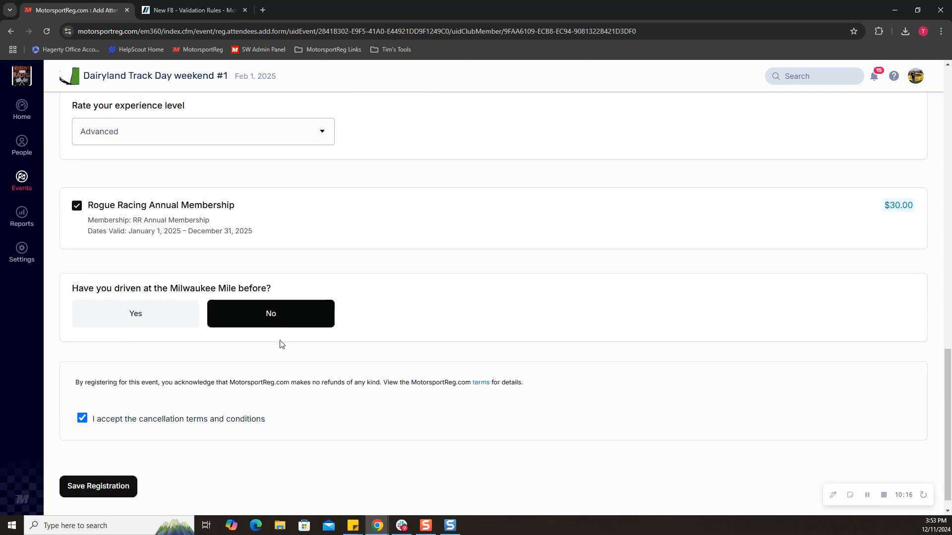
left_click(109, 477)
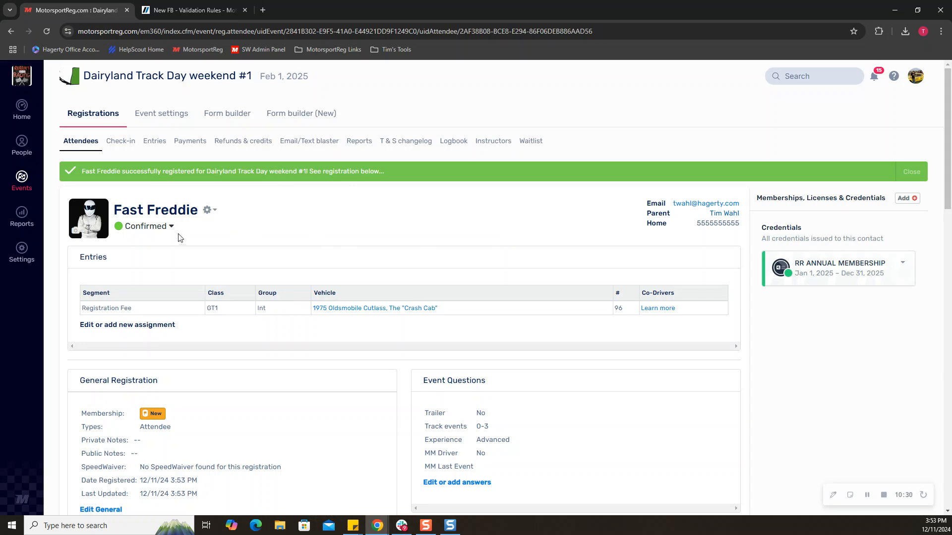
- Review the saved registration's entry, event answers, packages, amount due and membership credential
scroll(381, 328, "down", 3)
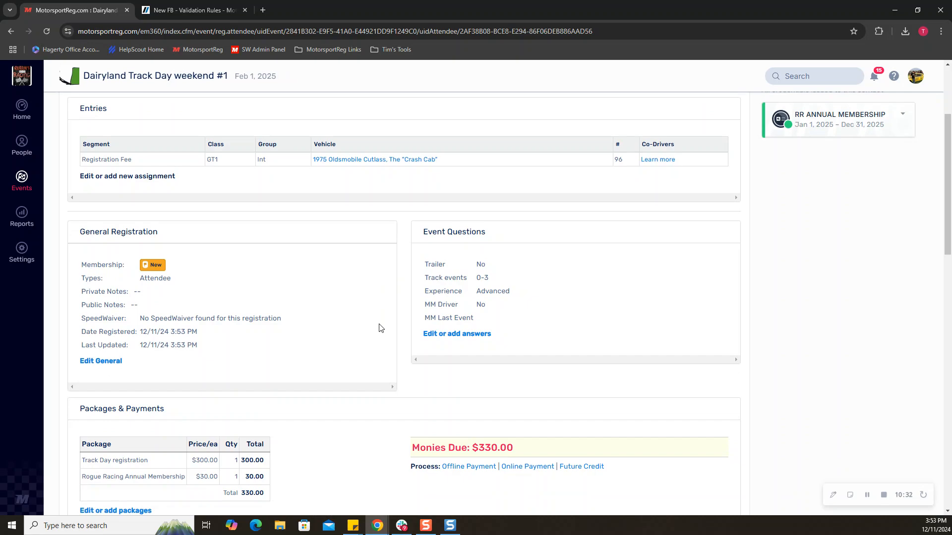
scroll(436, 327, "up", 2)
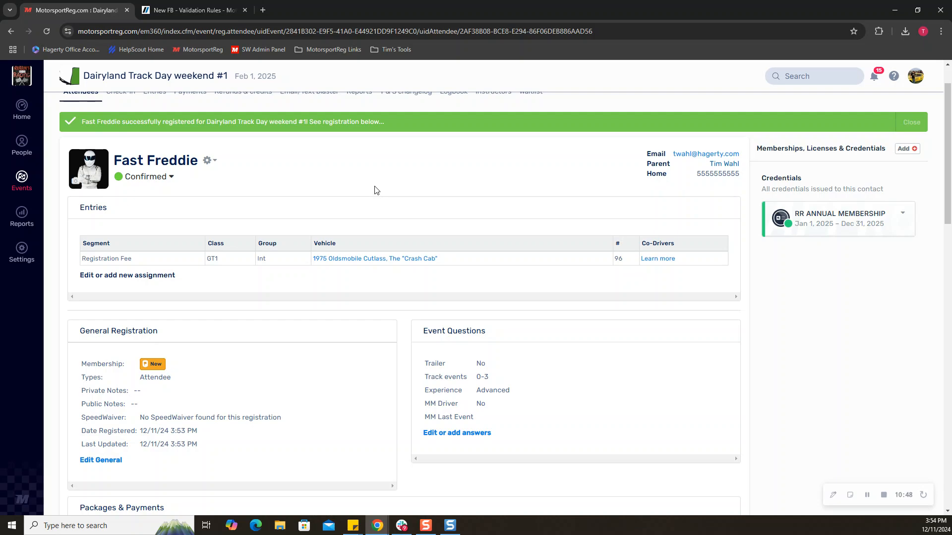
scroll(335, 218, "up", 1)
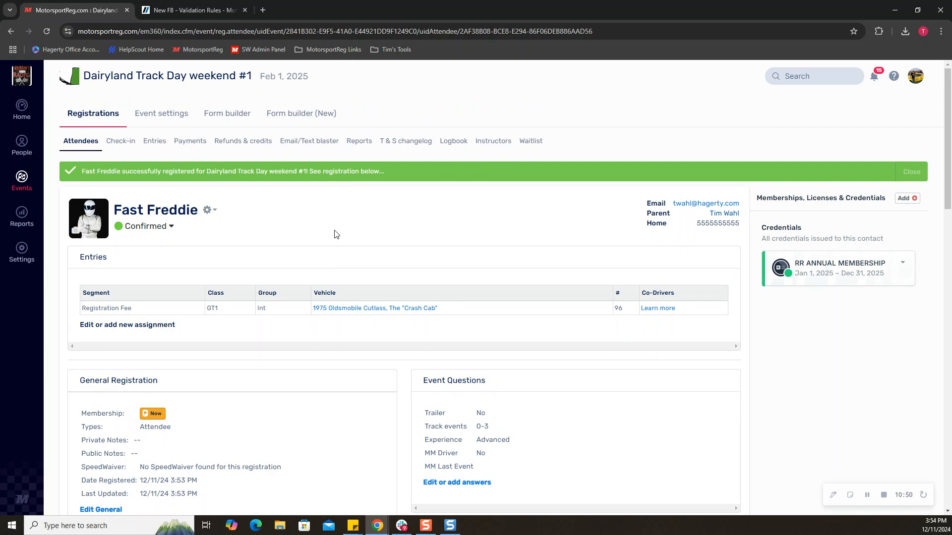